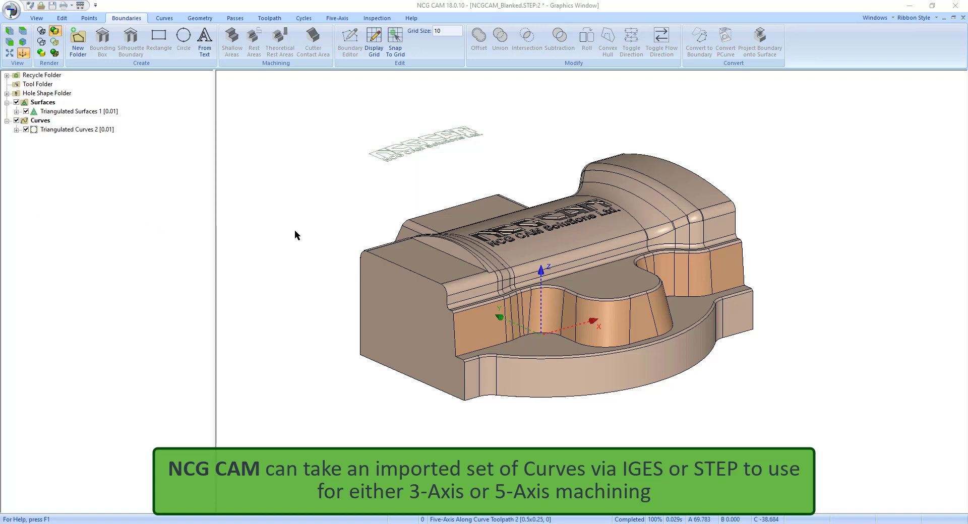
# Step: Examine the individual line, arc, ellipse and spline elements in the tessellations of Triangulated Curves 2
pyautogui.press('z')
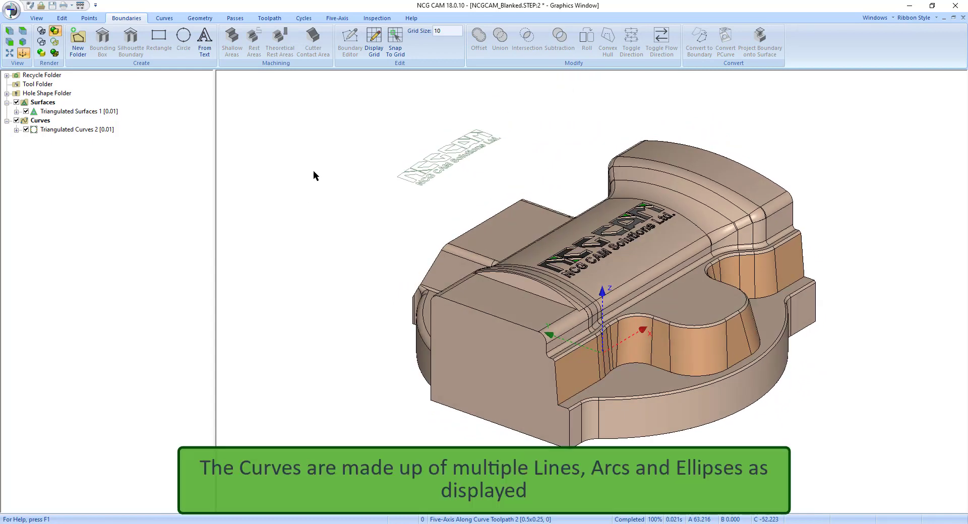
pyautogui.click(17, 130)
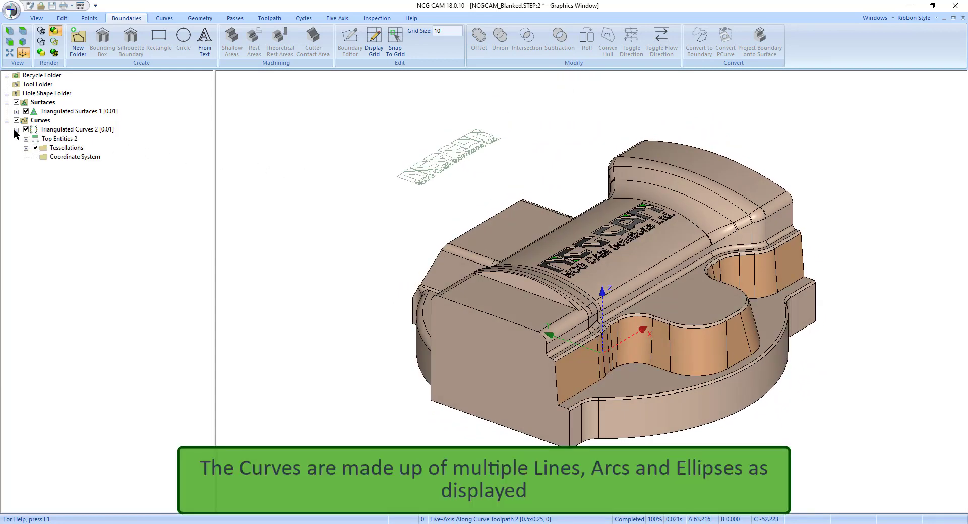
pyautogui.click(26, 147)
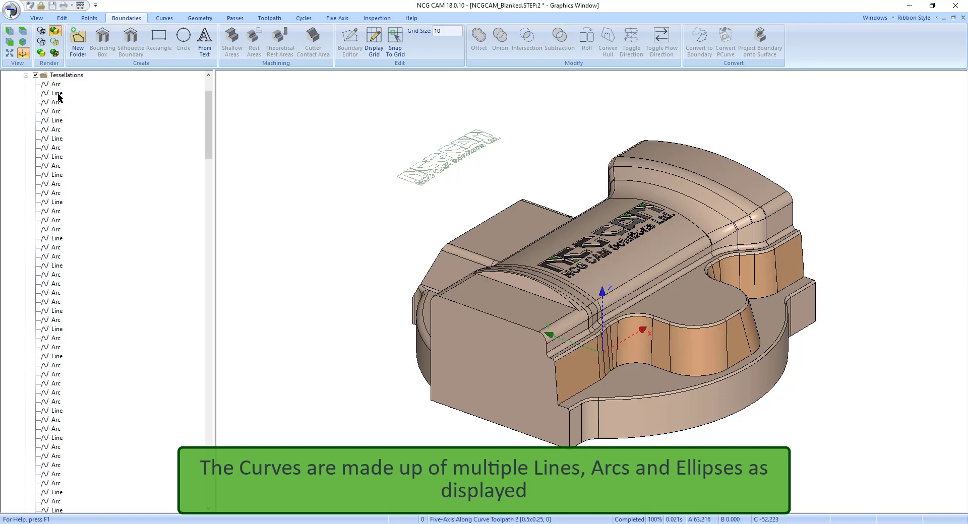
pyautogui.scroll(-3, 57, 93)
pyautogui.scroll(-20, 57, 93)
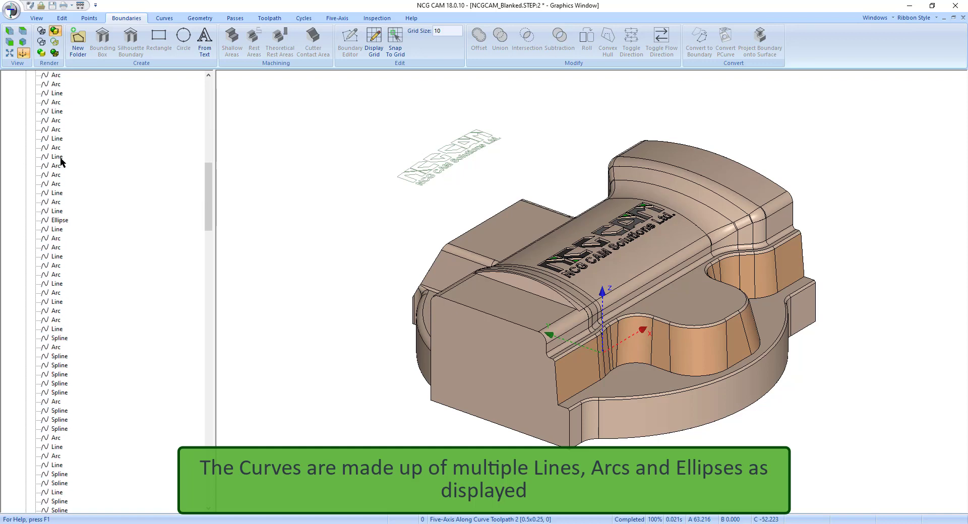
pyautogui.scroll(-12, 59, 161)
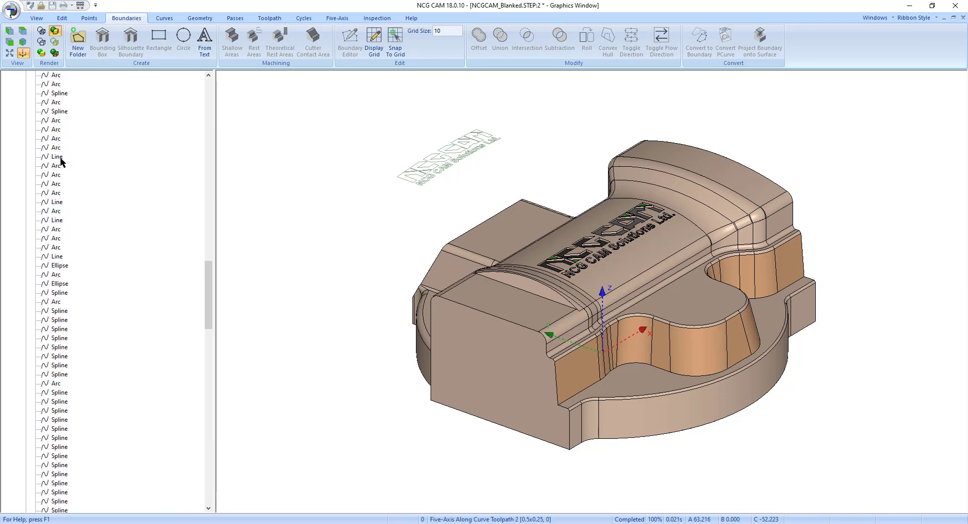
pyautogui.scroll(20, 59, 162)
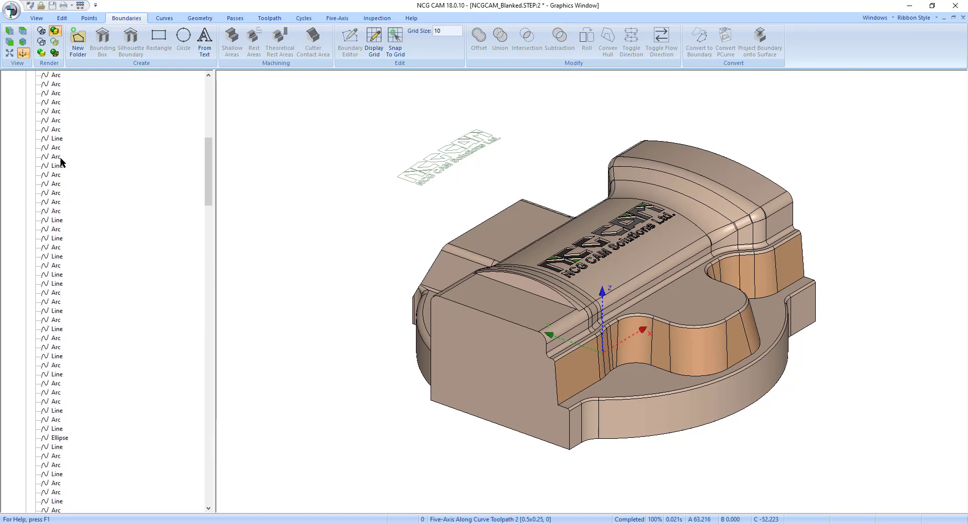
pyautogui.scroll(4, 59, 157)
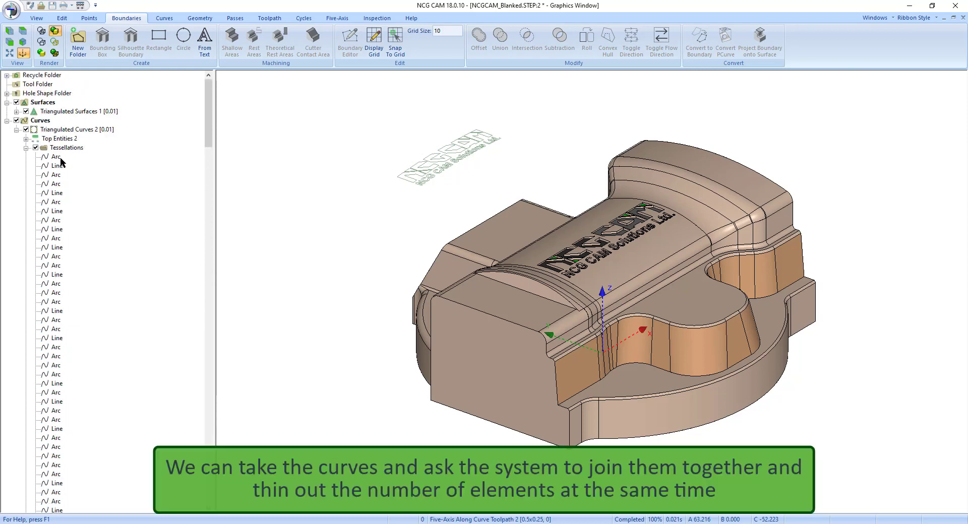
pyautogui.click(25, 148)
pyautogui.click(17, 129)
# Step: Join Triangulated Curves 2 with thinning enabled at a 0.0133 tolerance, and hide the original curve set
pyautogui.click(50, 131)
pyautogui.rightClick(58, 131)
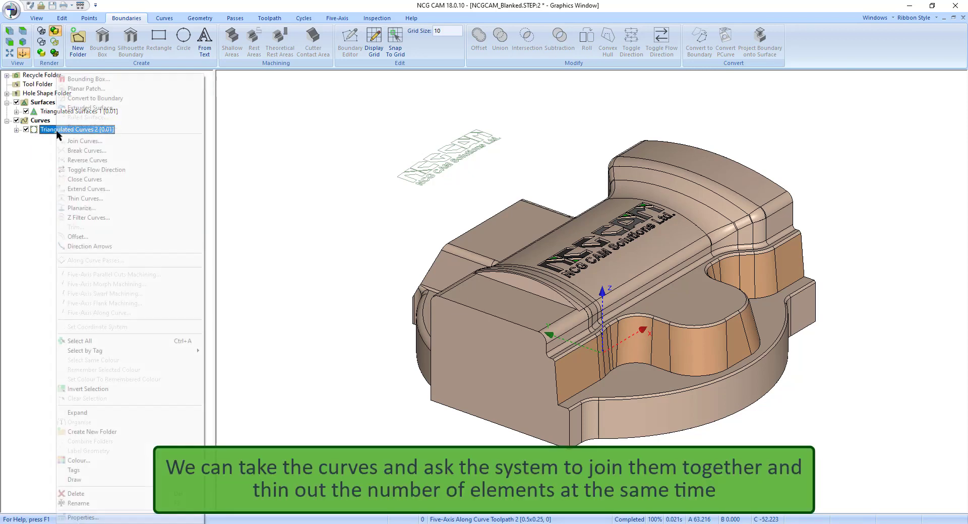
pyautogui.click(91, 141)
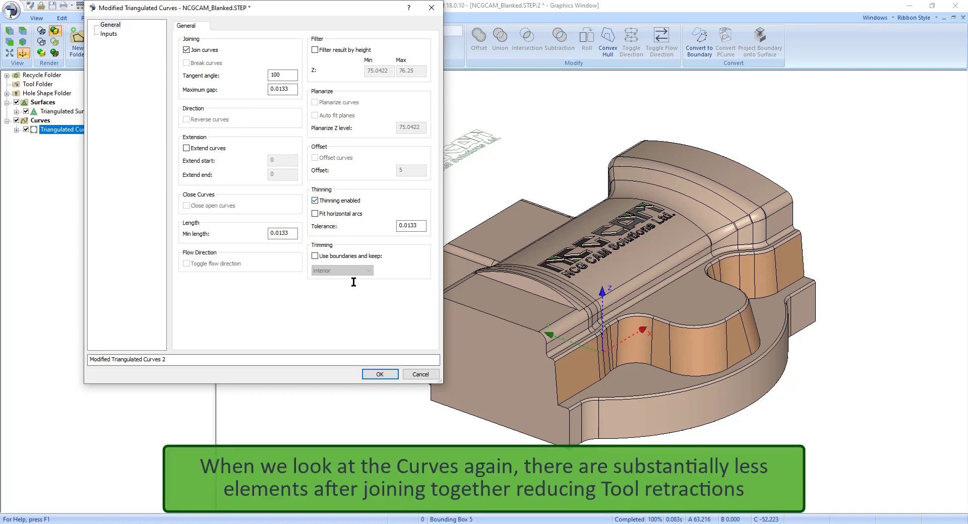
pyautogui.click(379, 374)
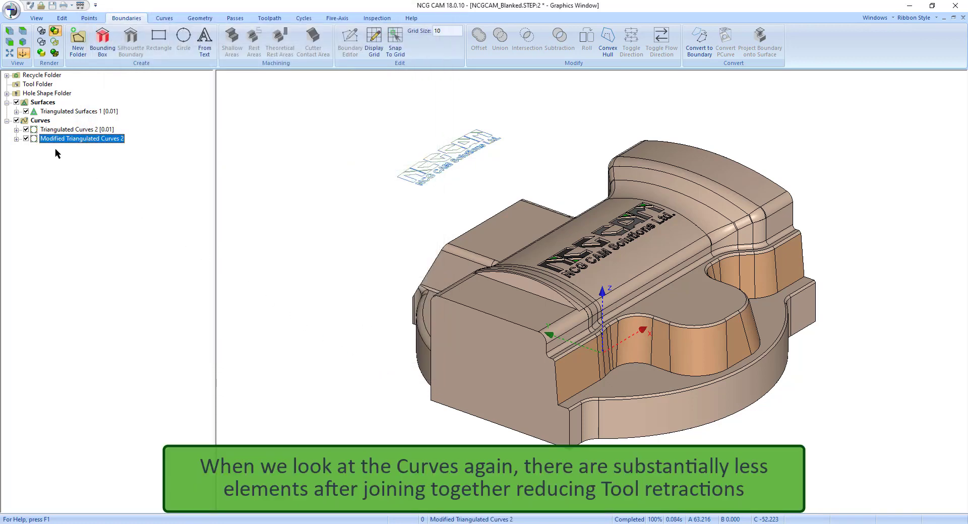
pyautogui.click(26, 129)
# Step: Examine the tessellation elements of the joined Modified Triangulated Curves 2
pyautogui.click(16, 139)
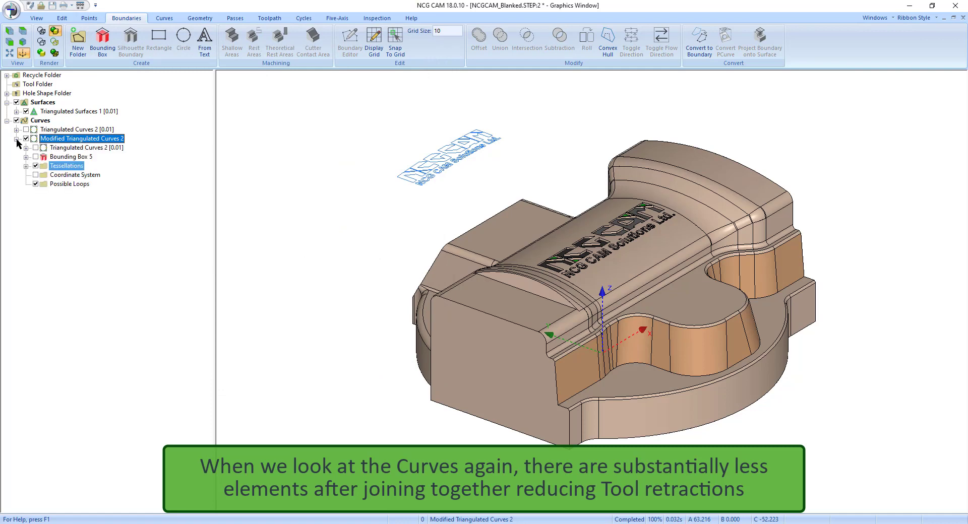
pyautogui.click(28, 170)
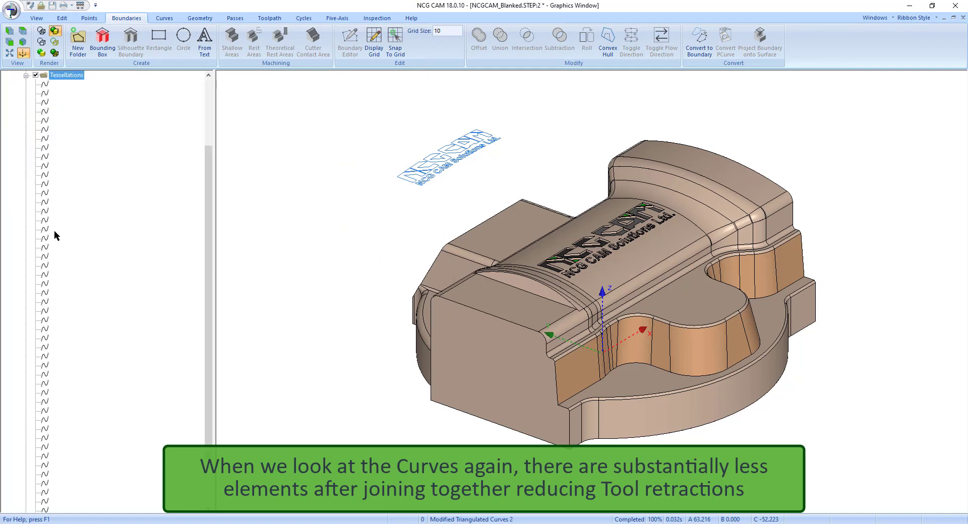
pyautogui.scroll(-3, 53, 231)
pyautogui.scroll(6, 54, 231)
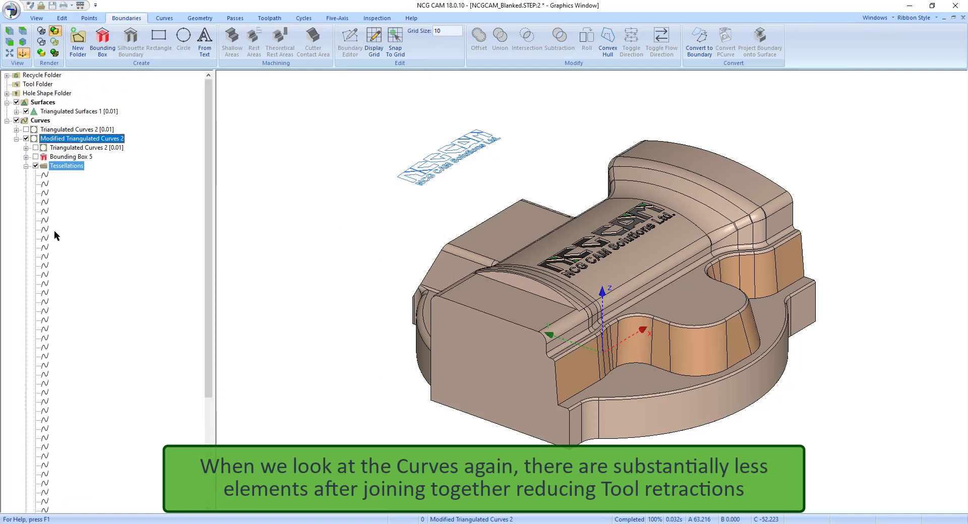
pyautogui.click(26, 166)
pyautogui.click(17, 139)
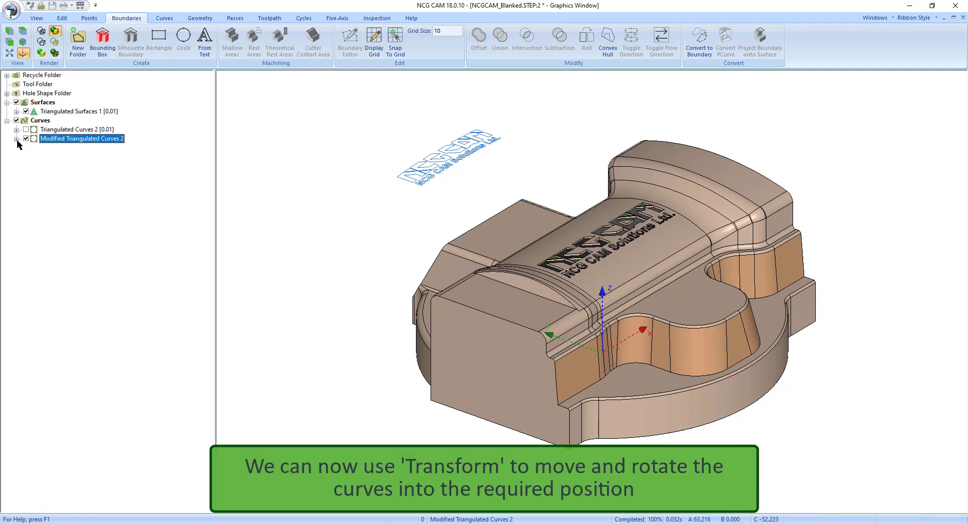
# Step: Start a Transform of the joined curves and add a translation of 0, -95, 0
pyautogui.click(63, 19)
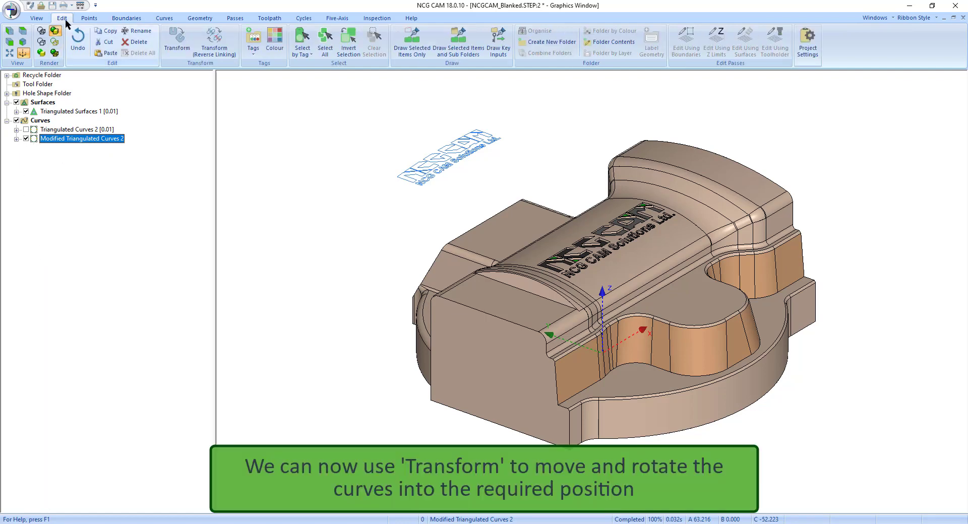
pyautogui.click(169, 41)
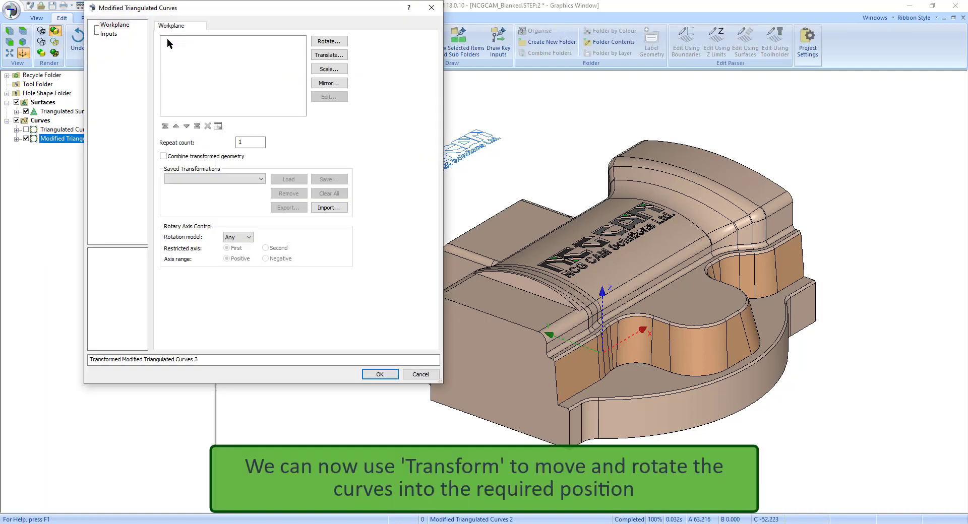
pyautogui.click(329, 55)
pyautogui.doubleClick(269, 230)
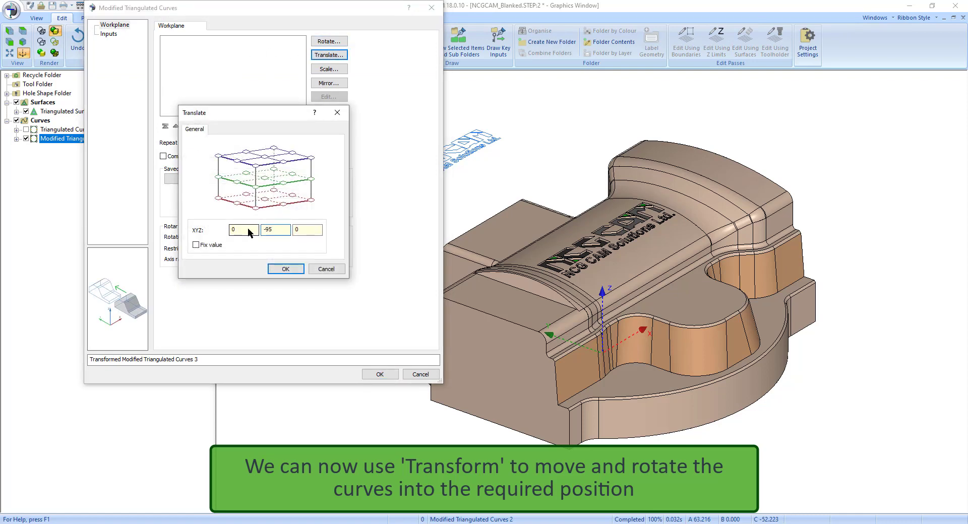
pyautogui.click(286, 269)
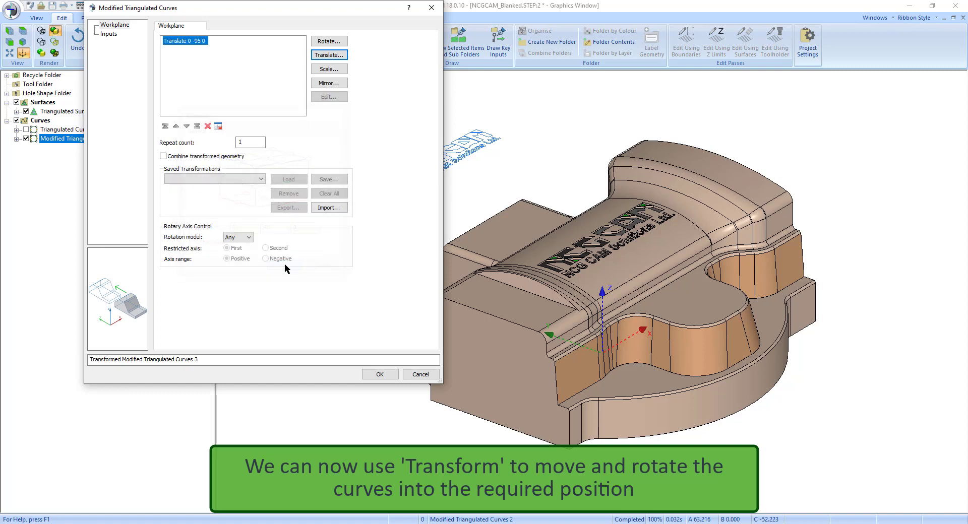
# Step: Add a rotation of -90° about the Z axis to the transformation list
pyautogui.click(330, 43)
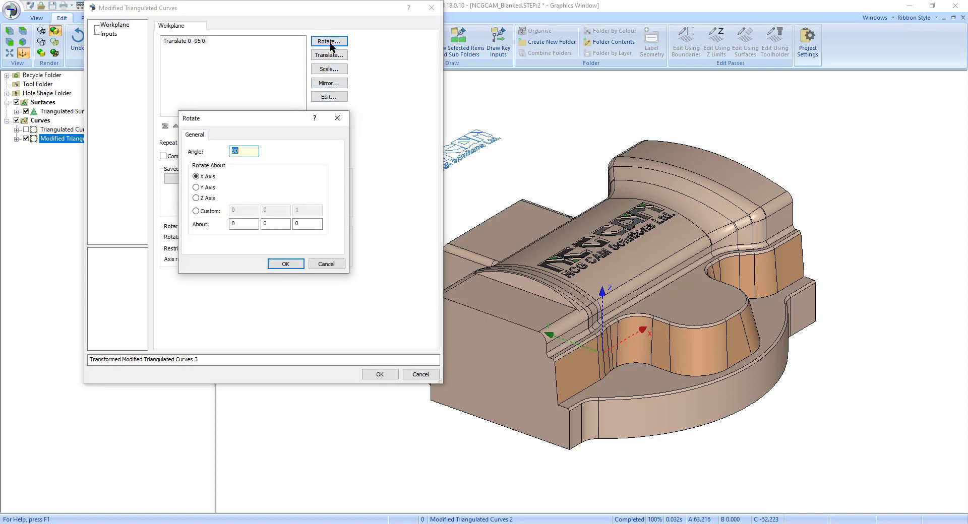
pyautogui.click(196, 198)
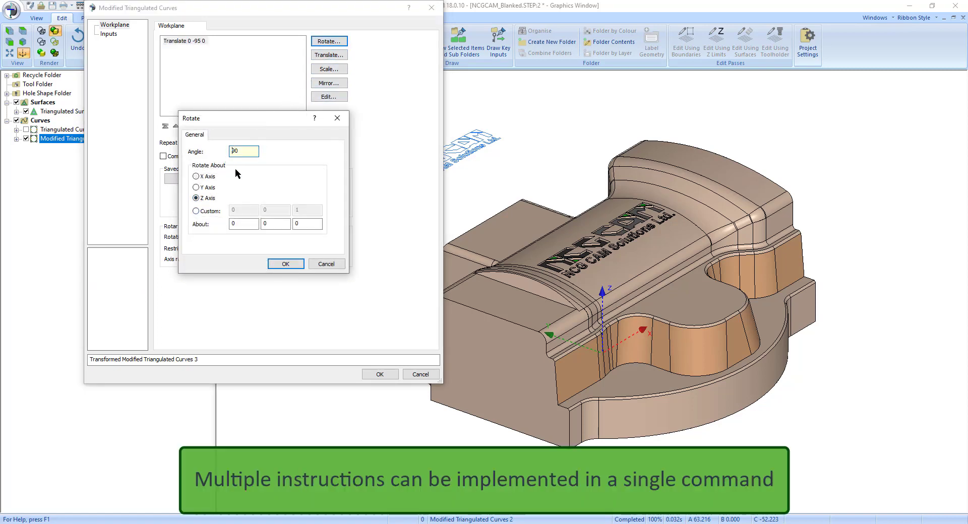
pyautogui.click(285, 263)
# Step: Add a second translation of 60, 0, 0 and apply the transform to the joined curves
pyautogui.click(328, 54)
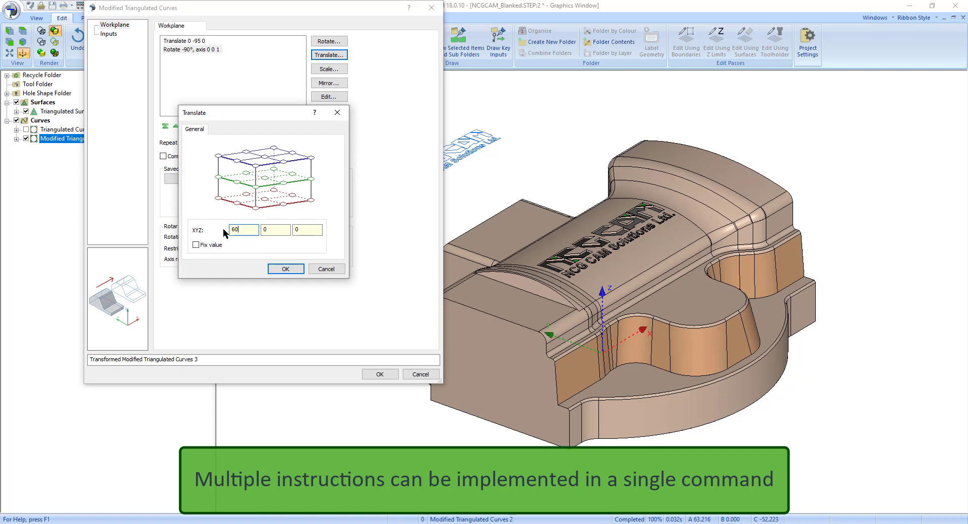
pyautogui.click(284, 269)
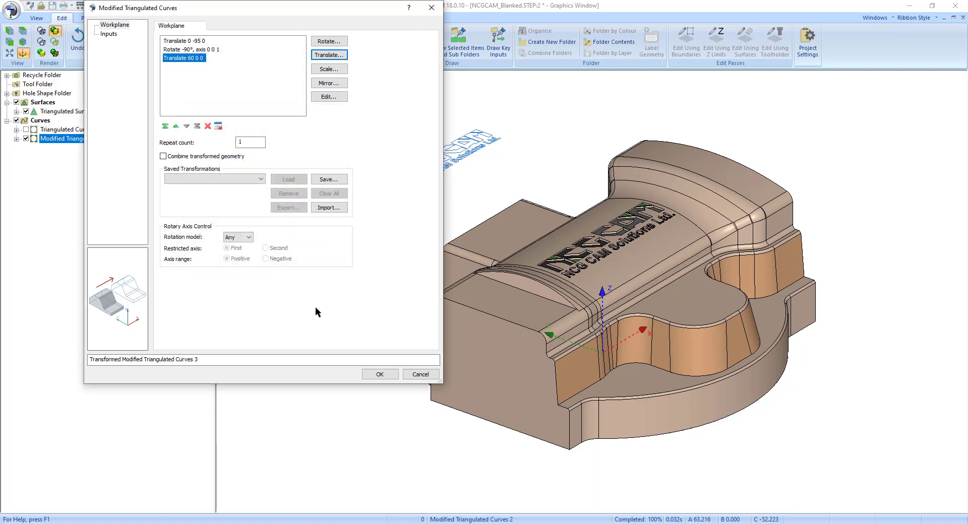
pyautogui.click(376, 375)
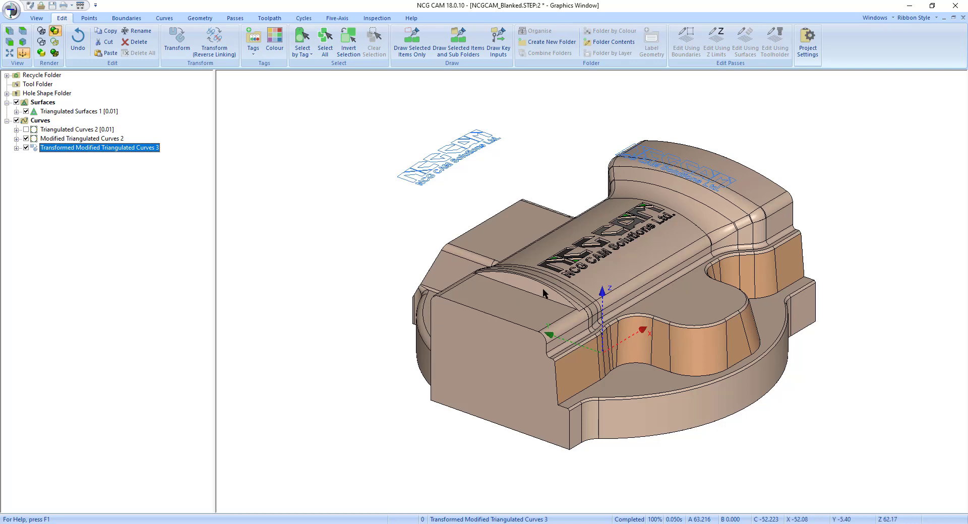
# Step: Check the transformed curves against the part from above, and hide Modified Triangulated Curves 2
pyautogui.press('z')
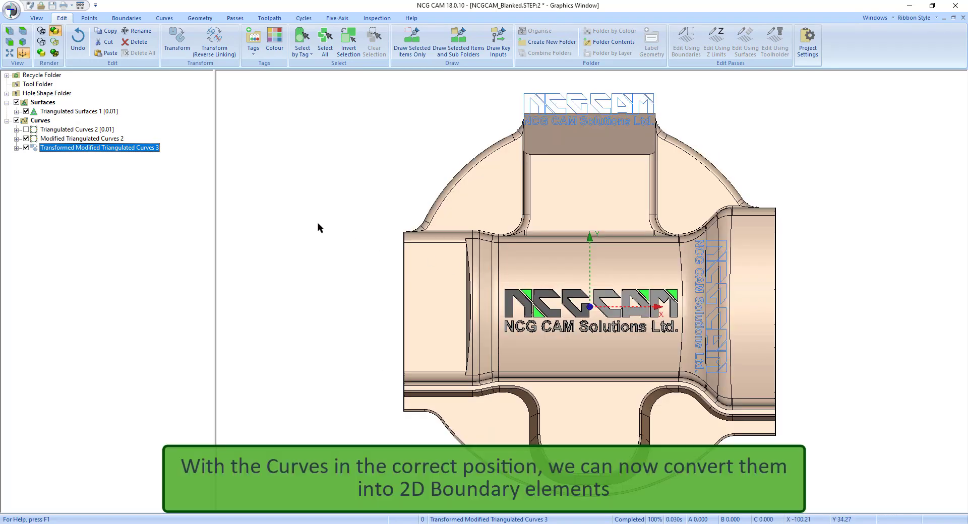
pyautogui.click(25, 139)
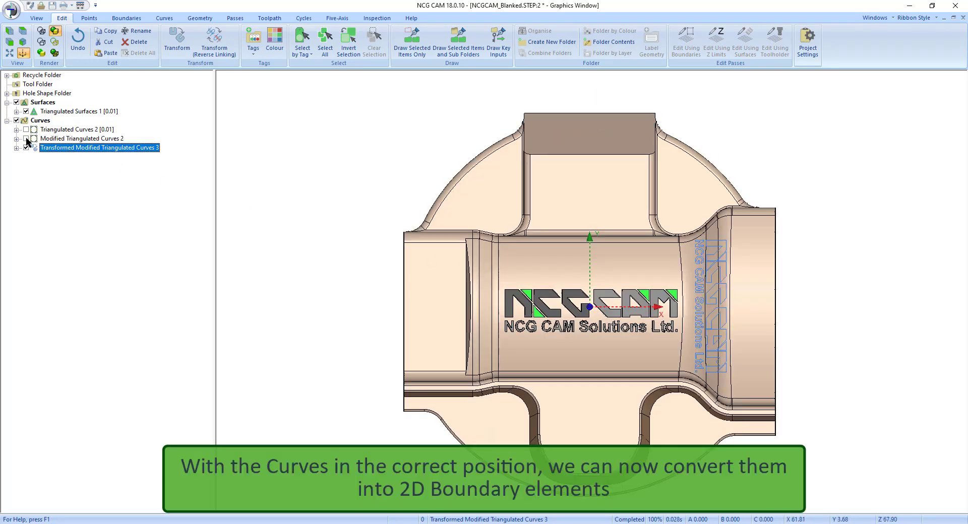
pyautogui.press('i')
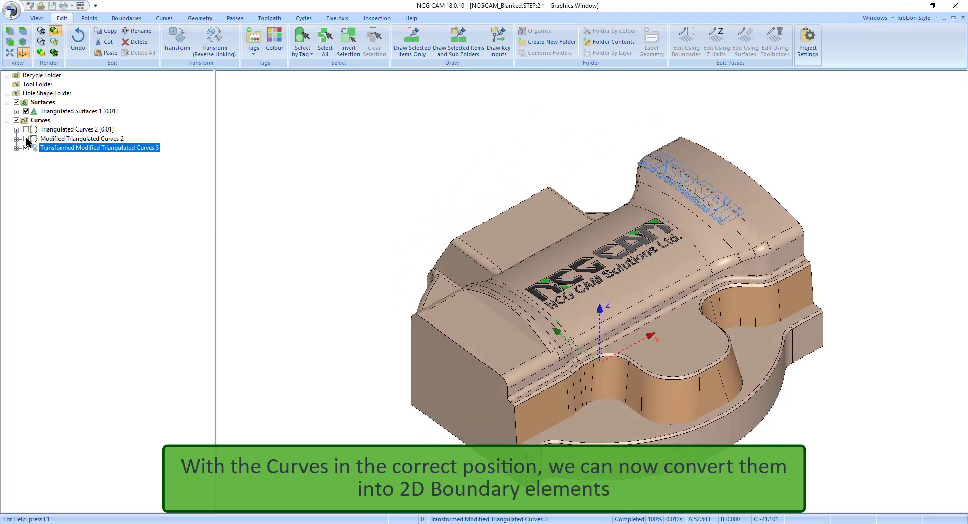
# Step: Convert the transformed curves to 2D boundaries with A, B and C rotations of 0
pyautogui.rightClick(74, 149)
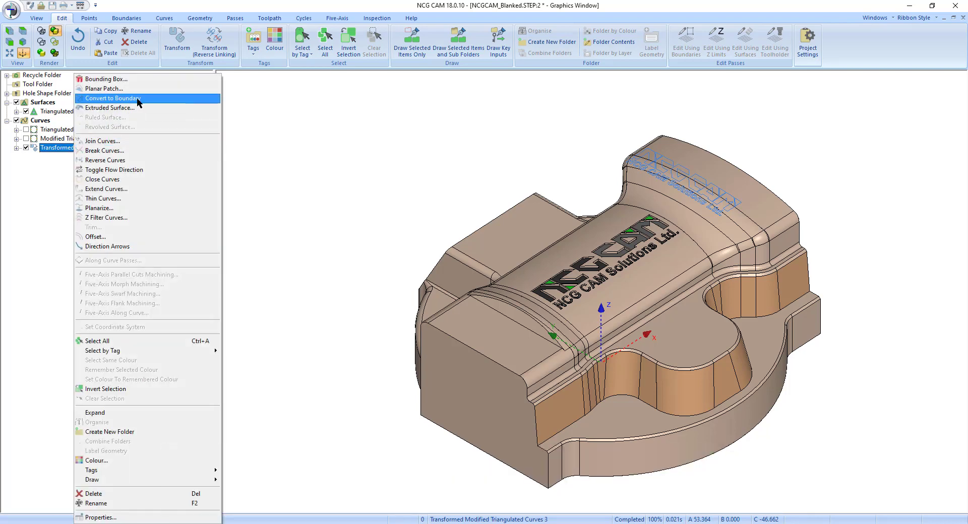
pyautogui.click(137, 99)
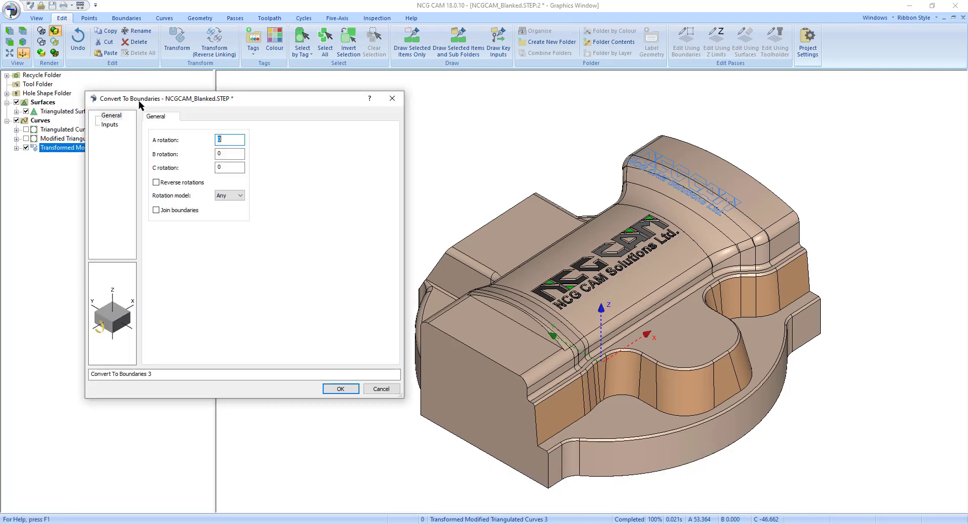
pyautogui.click(340, 389)
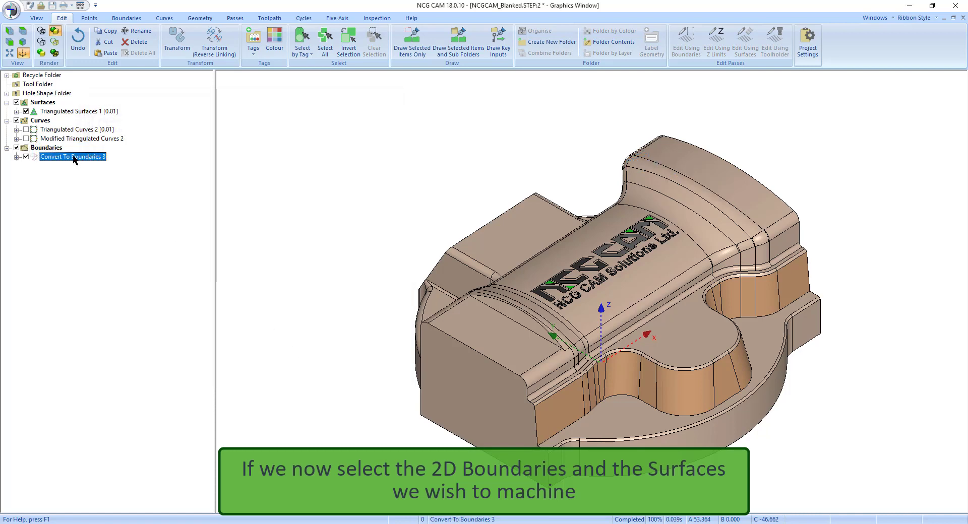
# Step: Create Along Boundary passes from the converted 2D boundaries and Triangulated Surfaces 1 using the recent 0.5x0.25 Engraving Tool
pyautogui.keyDown('ctrl'); pyautogui.click(77, 111); pyautogui.keyUp('ctrl')
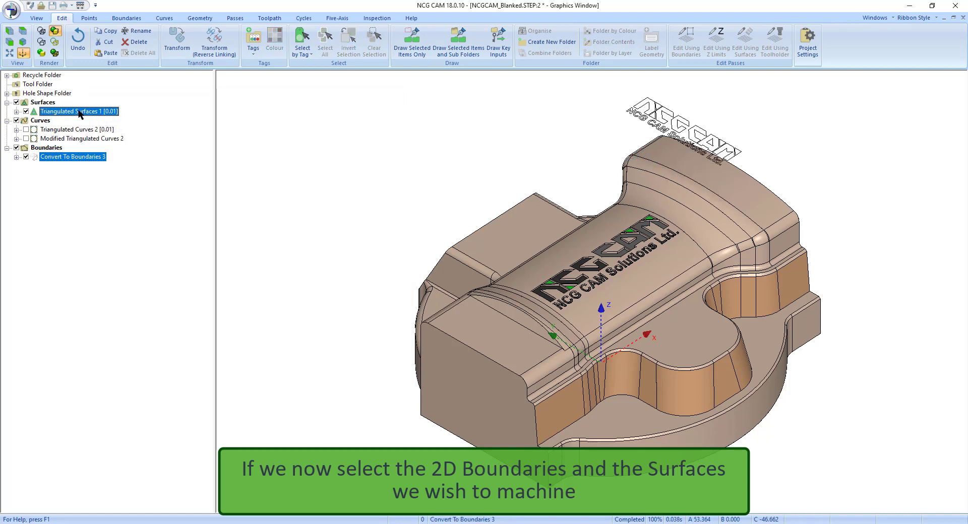
pyautogui.click(234, 18)
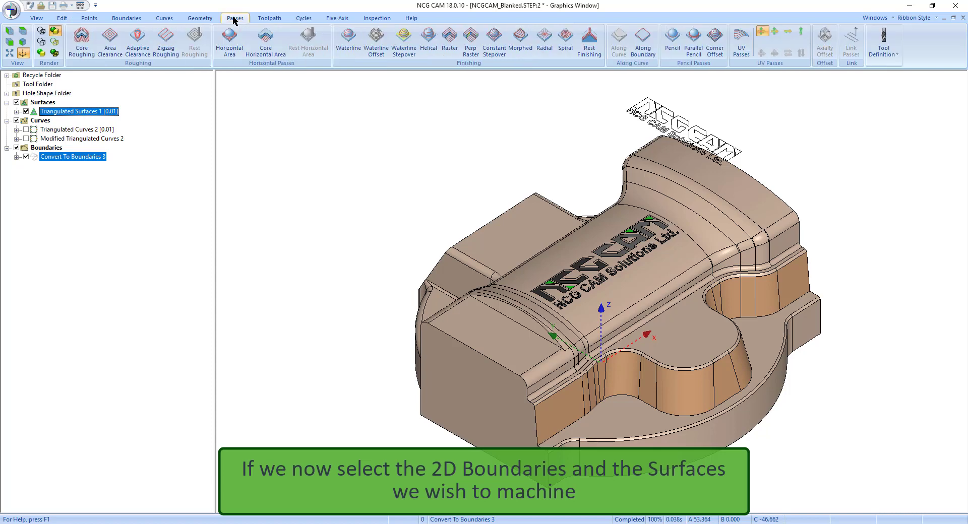
pyautogui.click(644, 46)
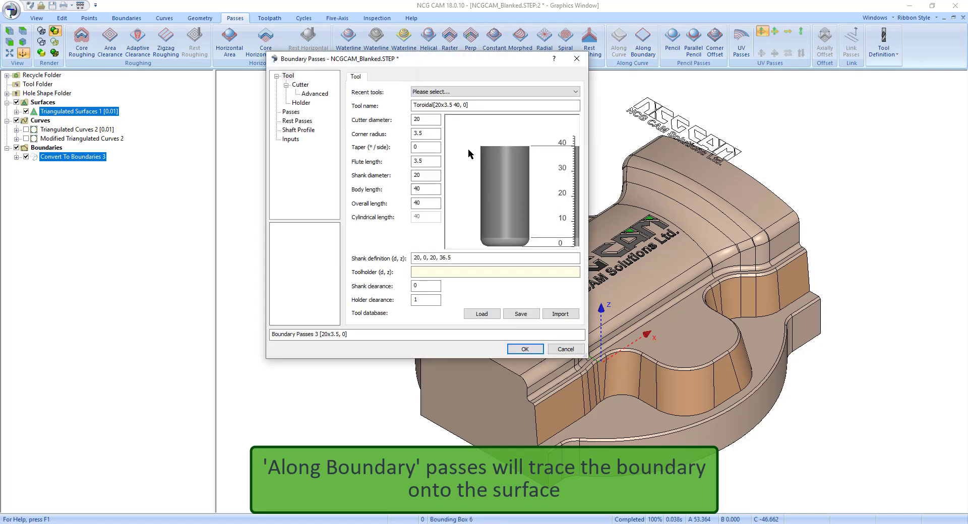
pyautogui.click(434, 92)
pyautogui.click(425, 107)
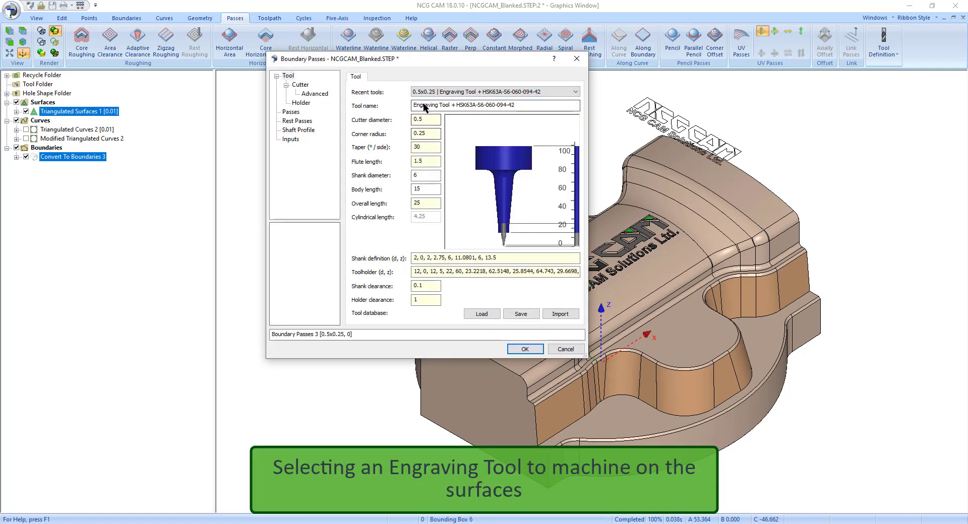
pyautogui.click(291, 112)
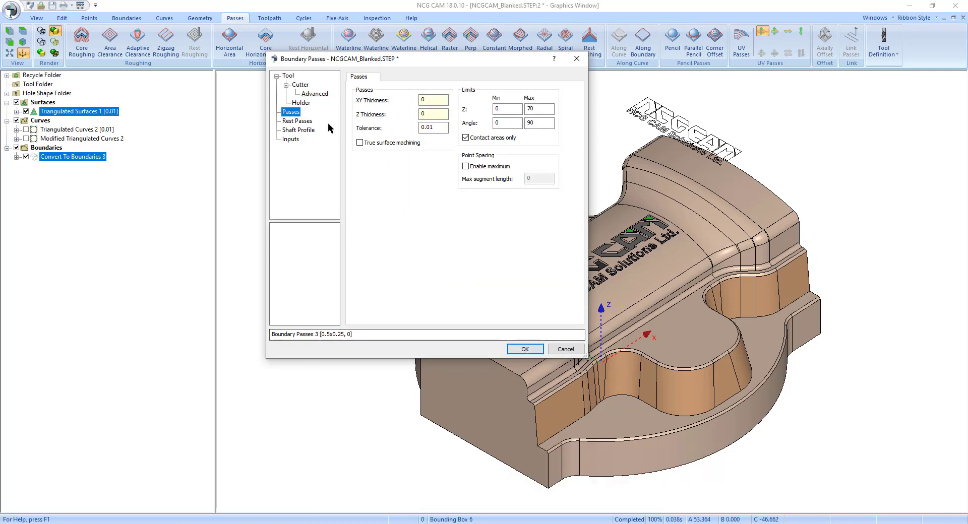
pyautogui.click(288, 75)
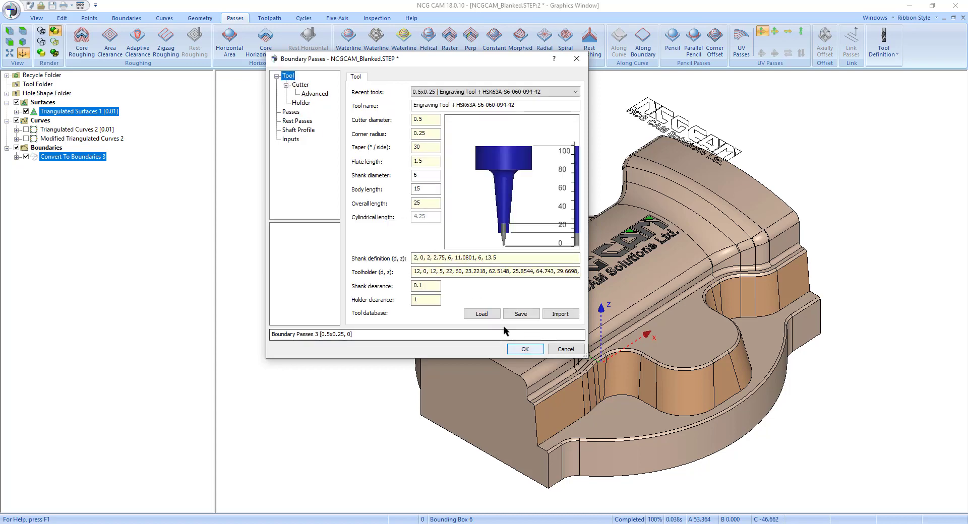
pyautogui.click(524, 349)
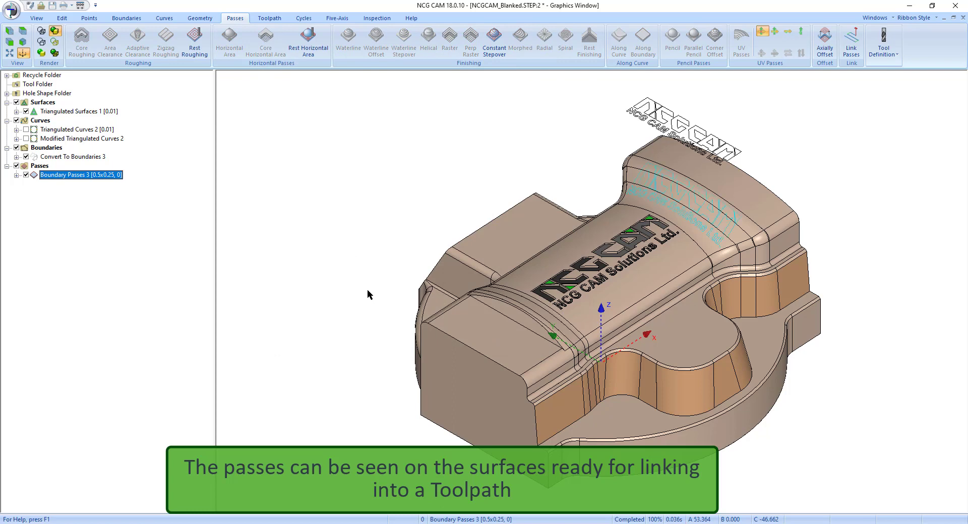
# Step: Link the boundary passes into a one-way toolpath with simple ordering enabled
pyautogui.rightClick(111, 176)
pyautogui.click(129, 180)
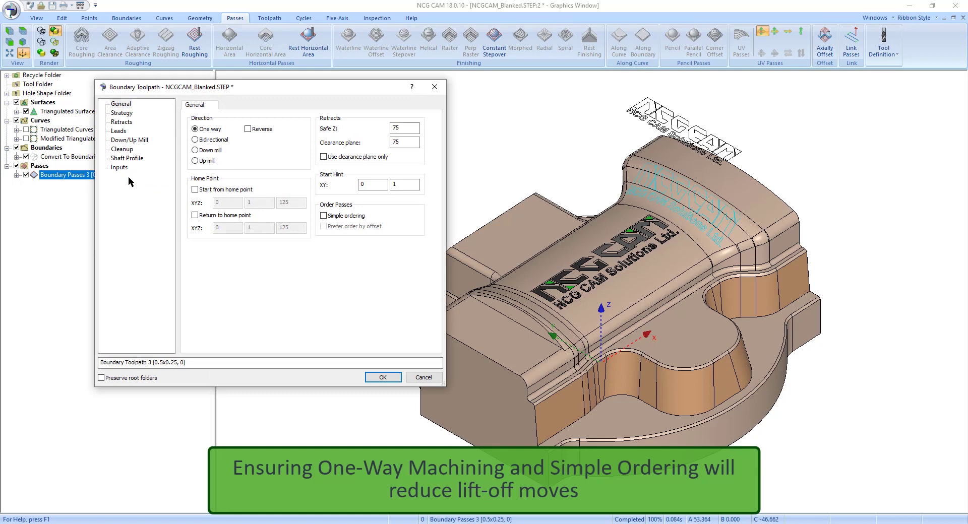
pyautogui.click(323, 215)
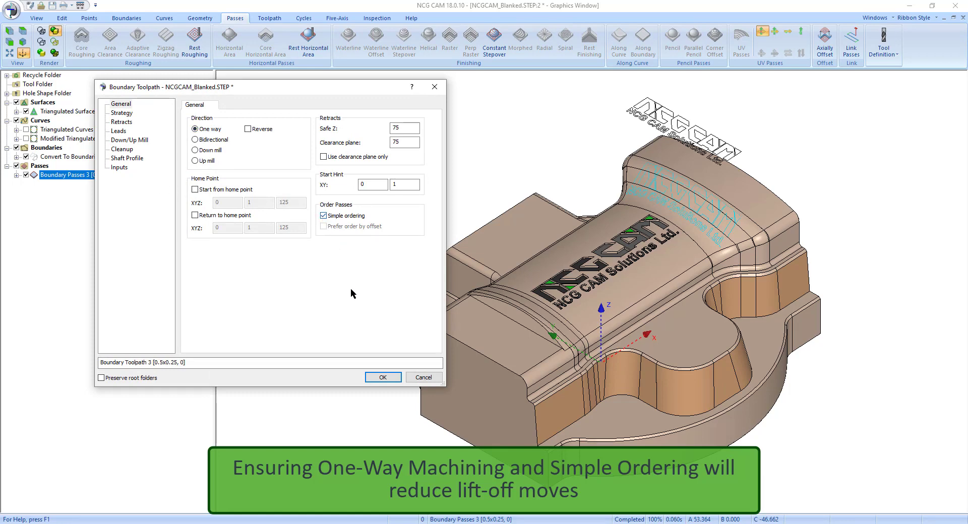
pyautogui.click(383, 378)
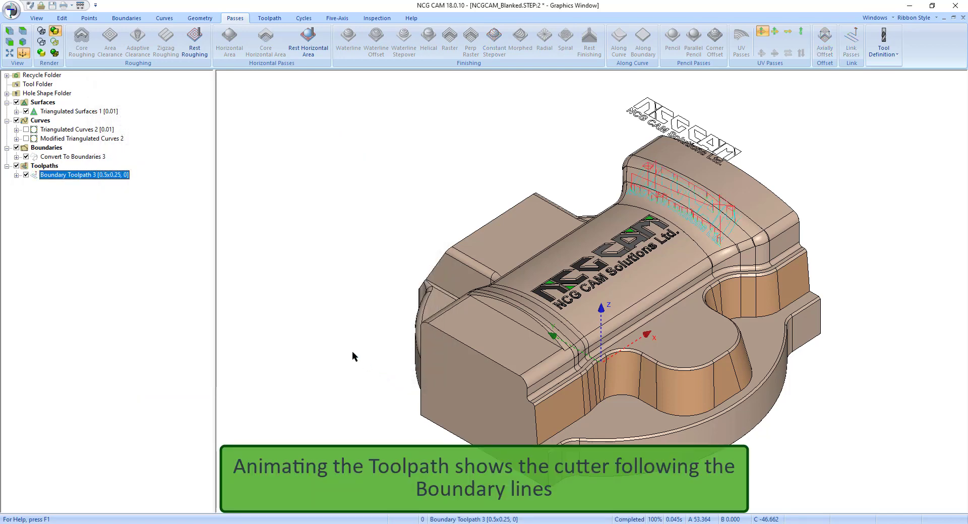
# Step: Play the cutter animation of the boundary toolpath, checking it in four views and in a single enlarged isometric view
pyautogui.rightClick(106, 175)
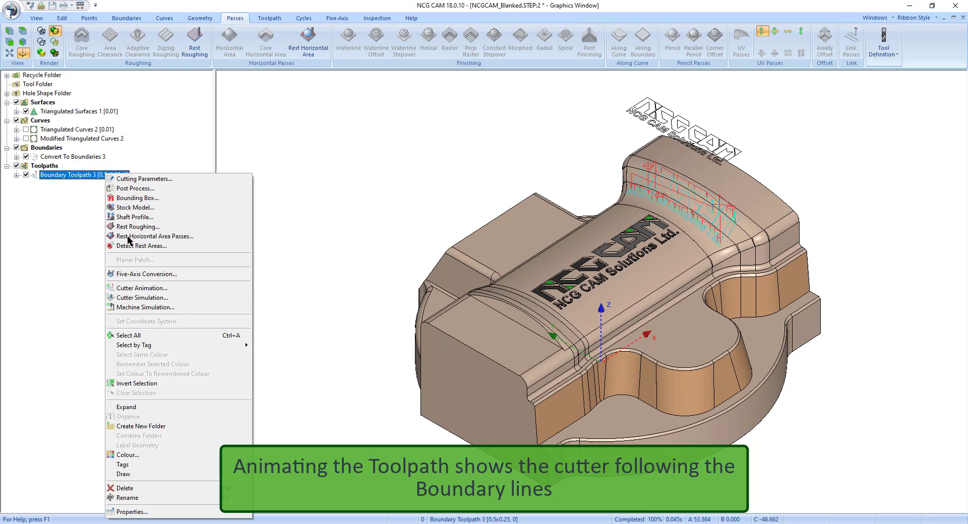
pyautogui.click(146, 288)
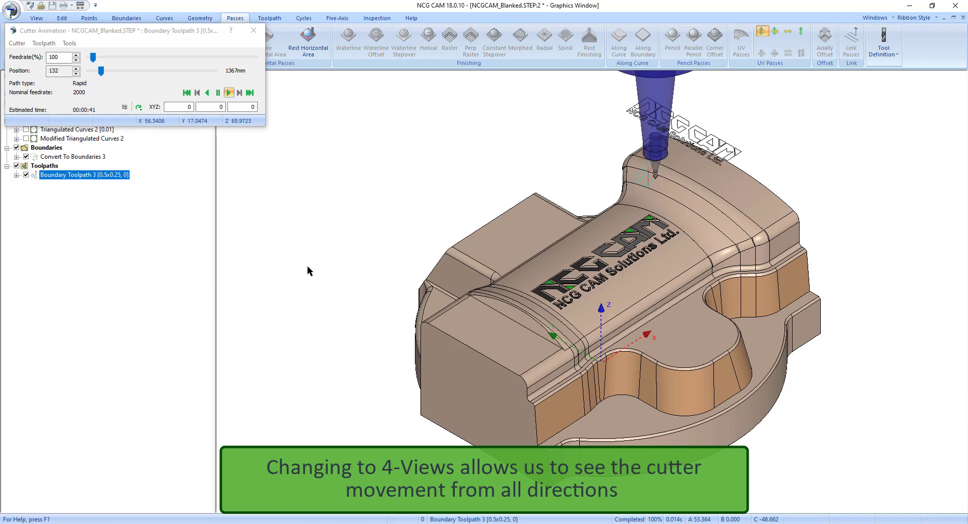
pyautogui.press('4')
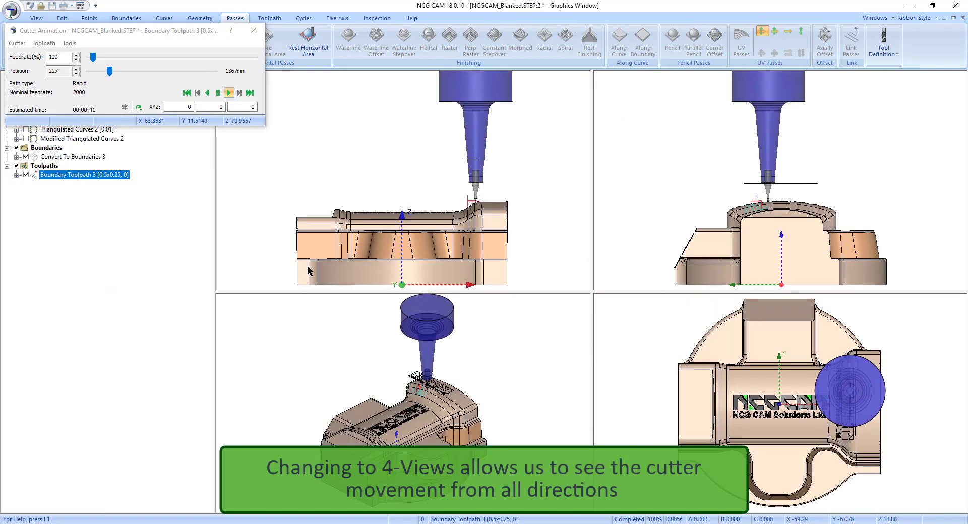
pyautogui.scroll(3, 424, 398)
pyautogui.scroll(2, 422, 394)
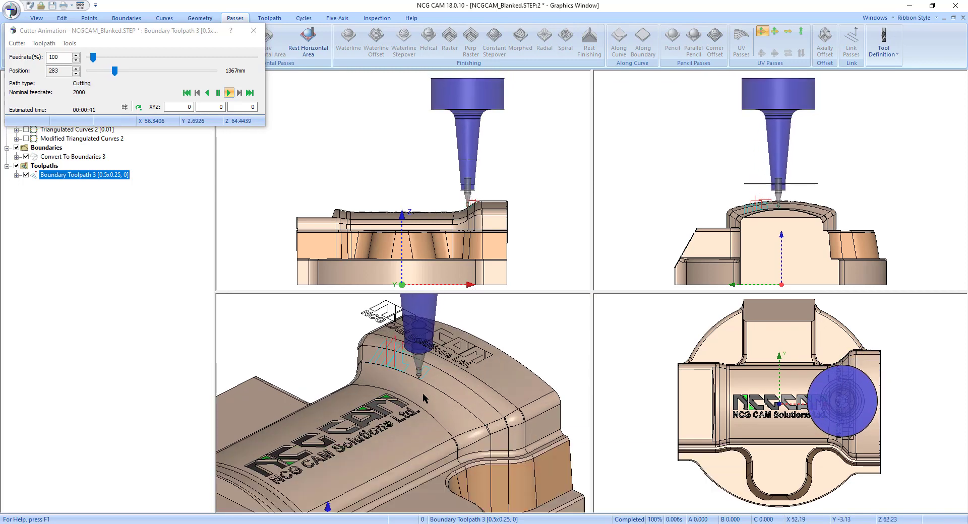
pyautogui.doubleClick(339, 342)
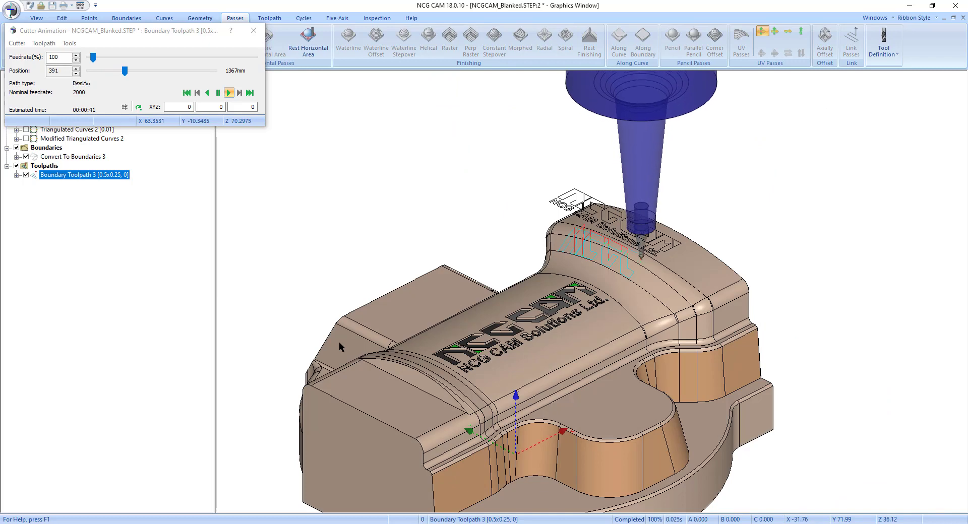
pyautogui.click(254, 30)
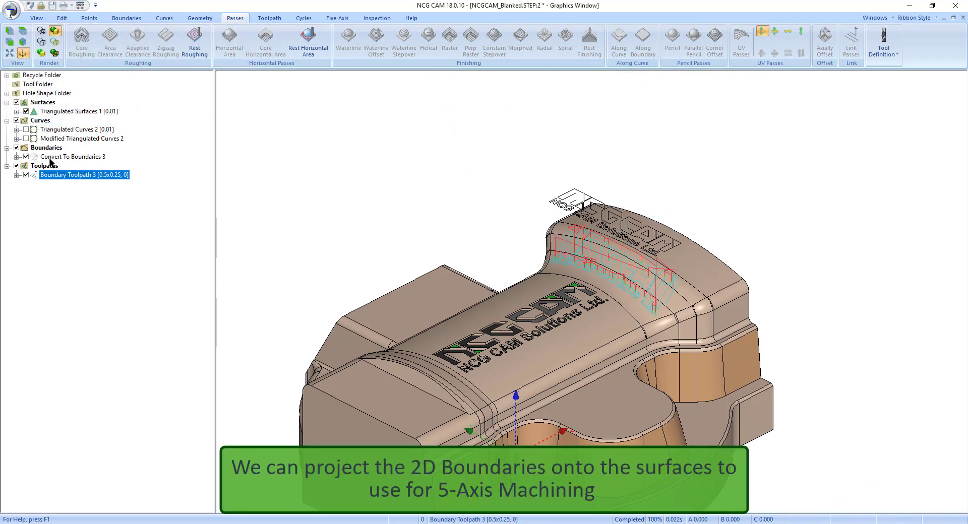
# Step: Hide Boundary Toolpath 3 and project the Convert To Boundaries 3 outlines onto Triangulated Surfaces 1
pyautogui.click(25, 175)
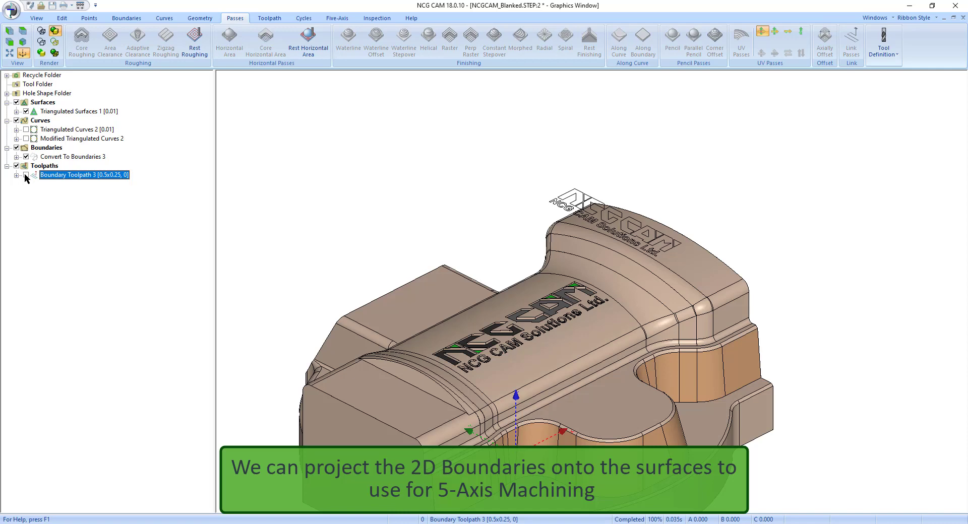
pyautogui.click(70, 158)
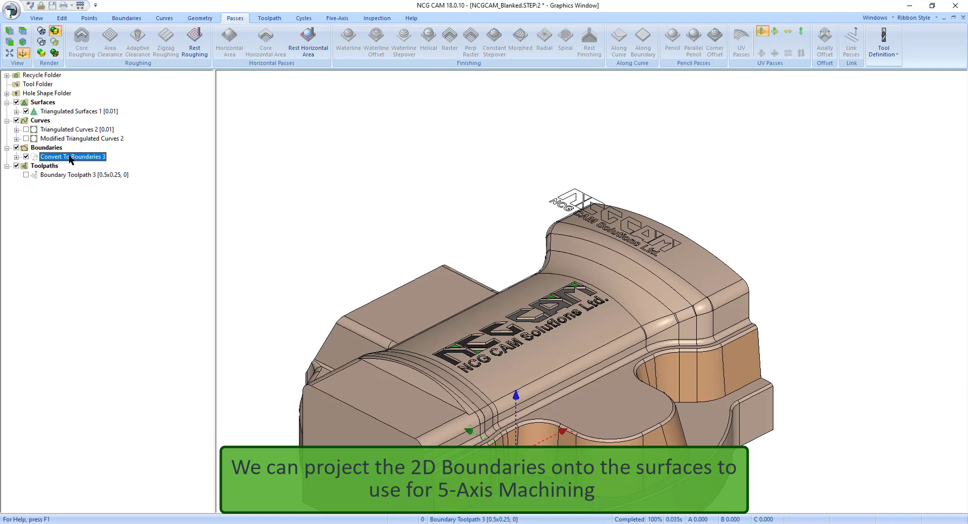
pyautogui.keyDown('ctrl'); pyautogui.click(65, 111); pyautogui.keyUp('ctrl')
pyautogui.click(132, 19)
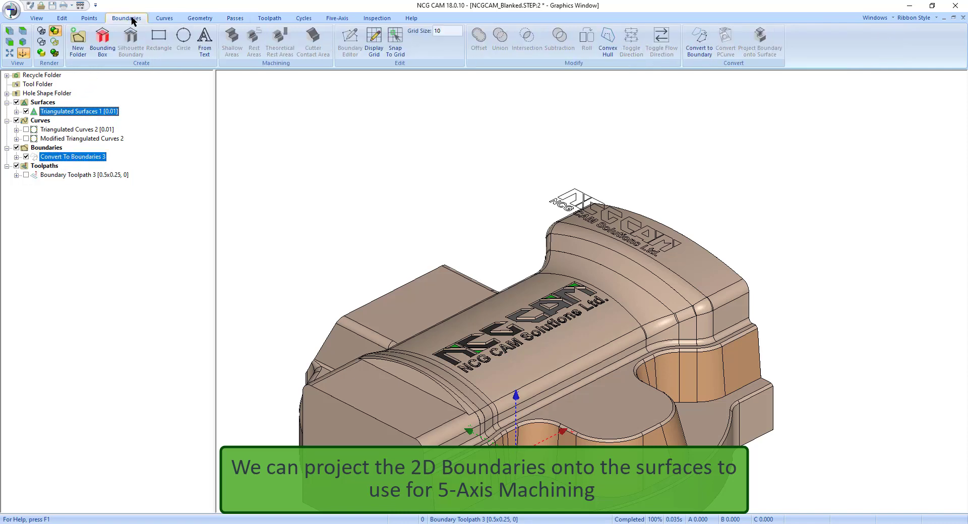
pyautogui.click(761, 44)
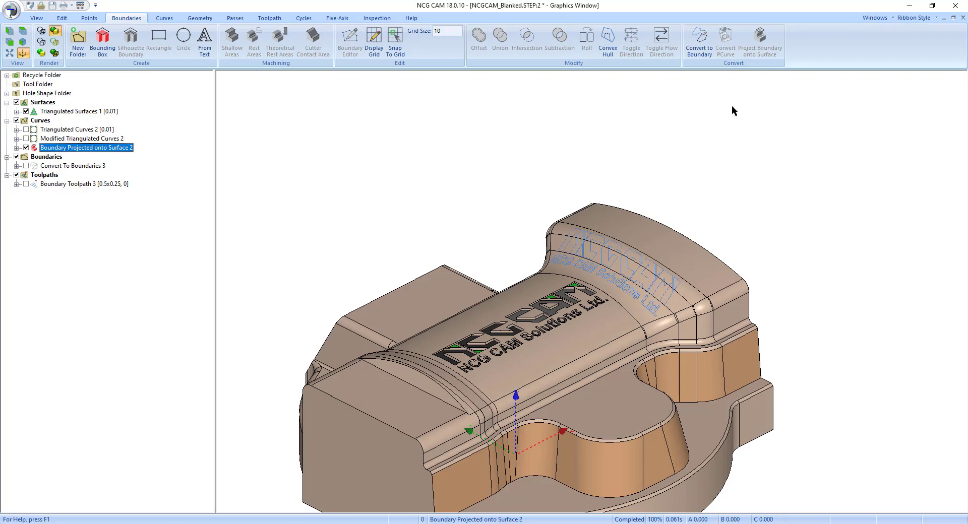
# Step: Select the raised end's top face and the curved faces beneath the projected logo, and label them as drive surfaces
pyautogui.scroll(4, 652, 281)
pyautogui.scroll(-1, 653, 281)
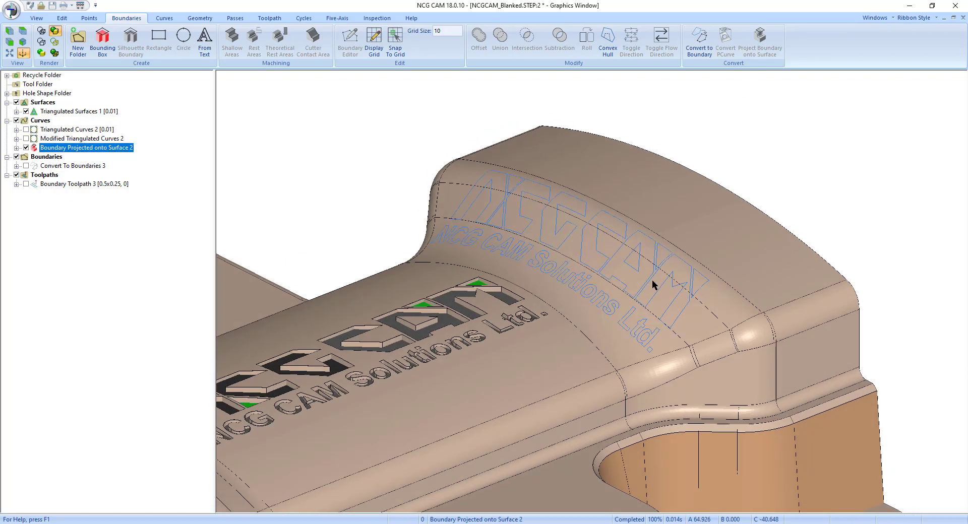
pyautogui.moveTo(652, 280); pyautogui.dragTo(646, 280, button='middle')
pyautogui.scroll(-5, 645, 280)
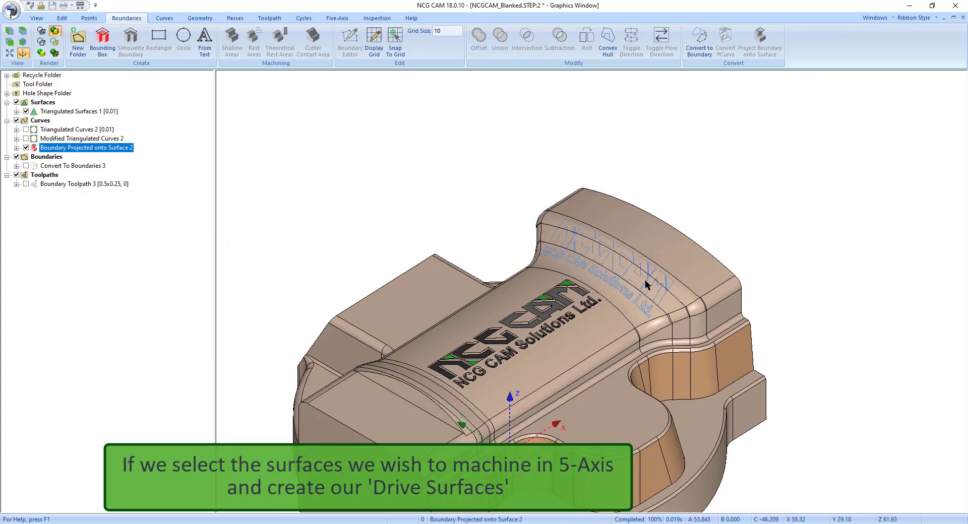
pyautogui.click(64, 112)
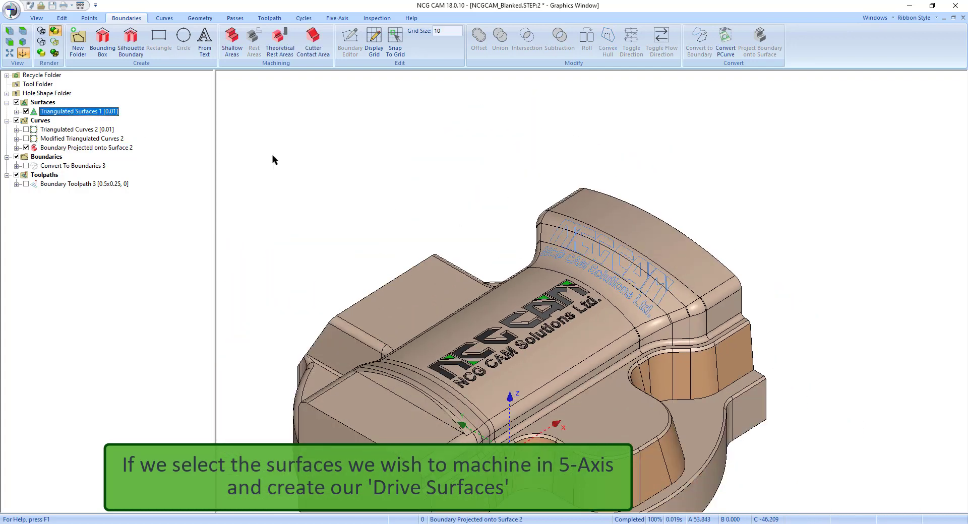
pyautogui.click(619, 225)
pyautogui.click(661, 288)
pyautogui.click(650, 297)
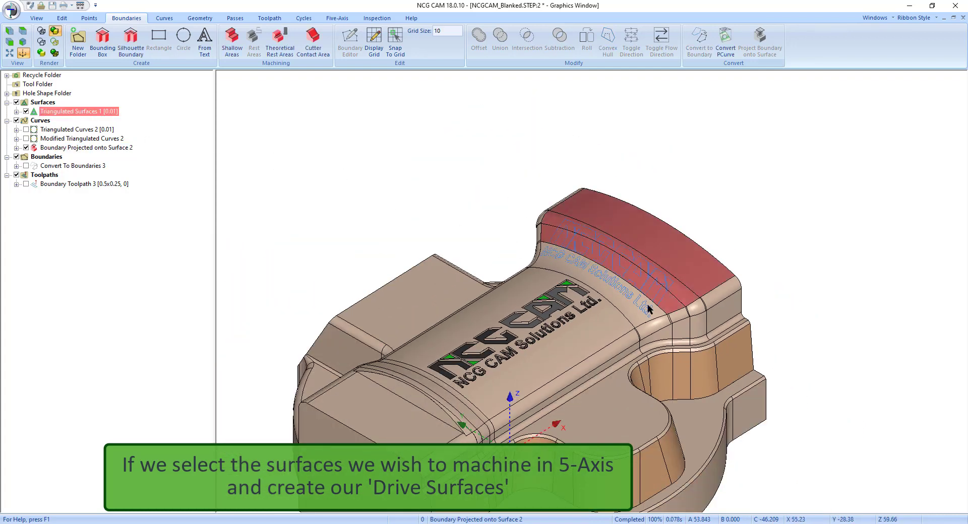
pyautogui.click(634, 307)
pyautogui.rightClick(633, 306)
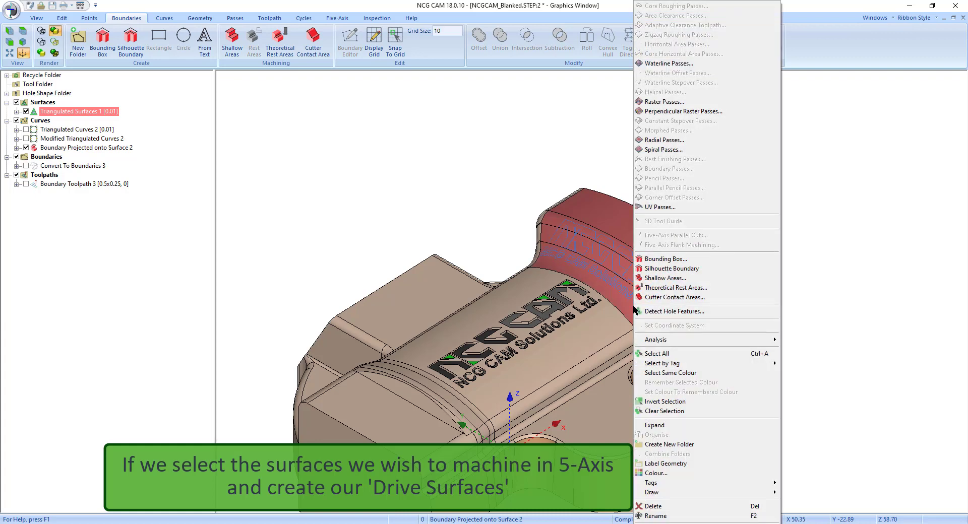
pyautogui.click(684, 464)
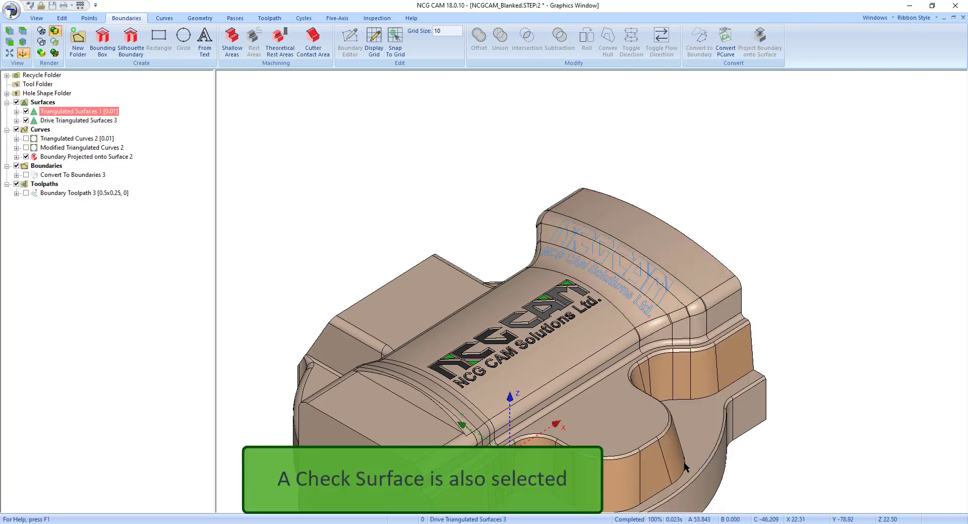
# Step: Label the curved face carrying the existing engraved logo as a check surface
pyautogui.click(601, 330)
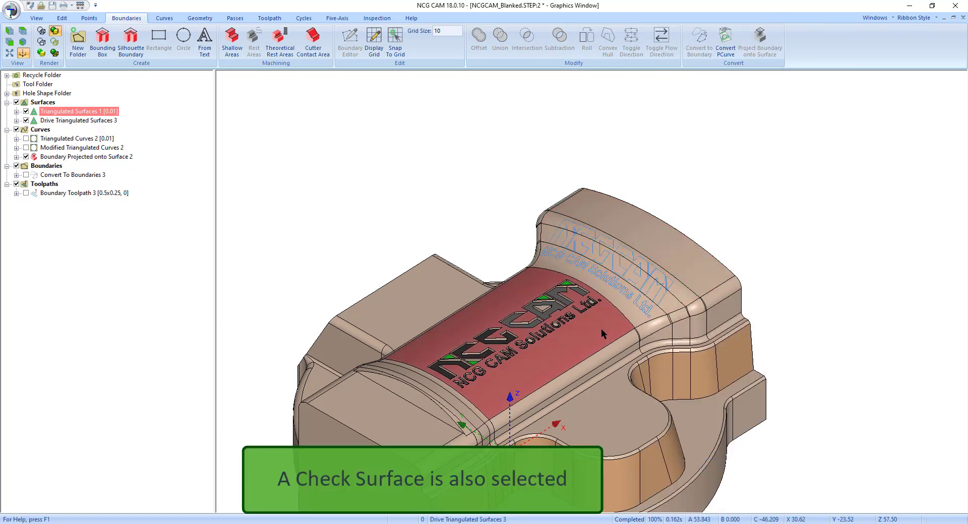
pyautogui.rightClick(601, 328)
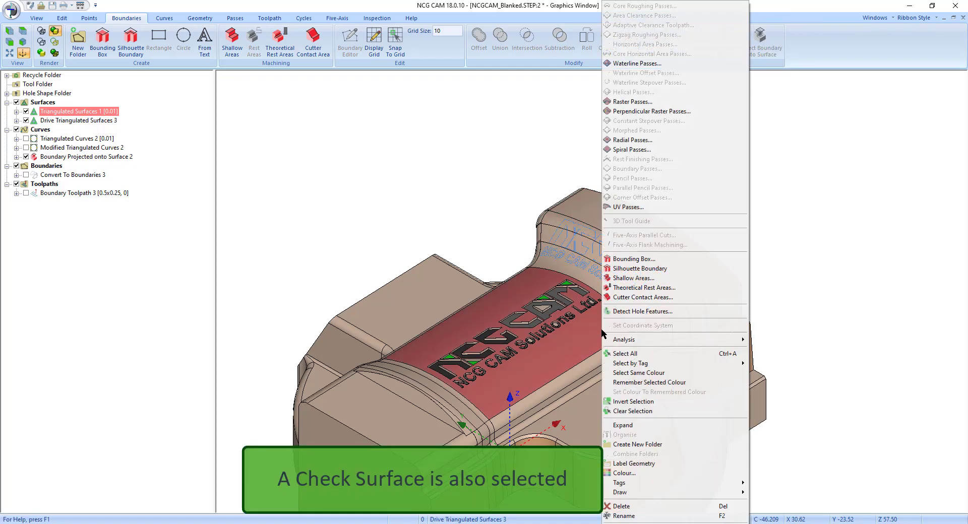
pyautogui.click(639, 464)
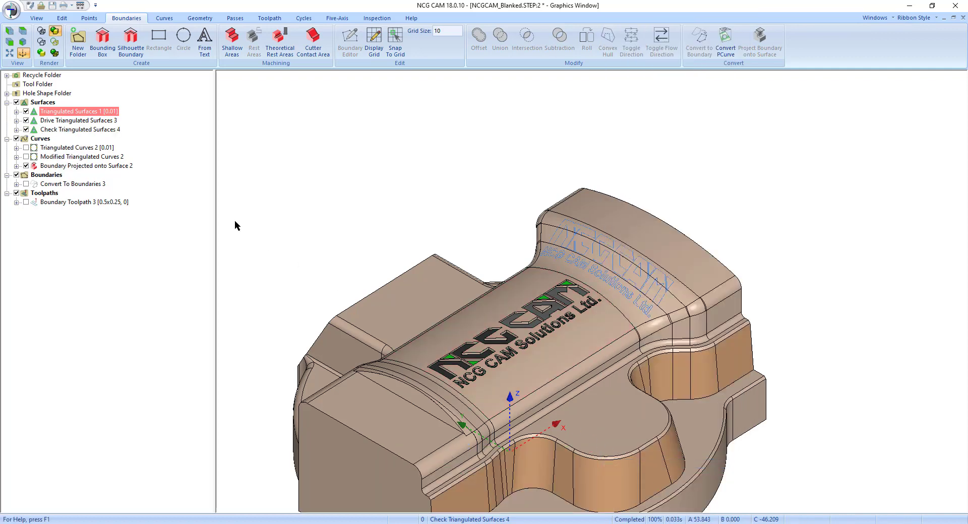
# Step: Set up a Five-Axis Along Curve toolpath from the drive surfaces, check surface and projected boundary, using the 0.5x0.25 Engraving Tool
pyautogui.click(73, 120)
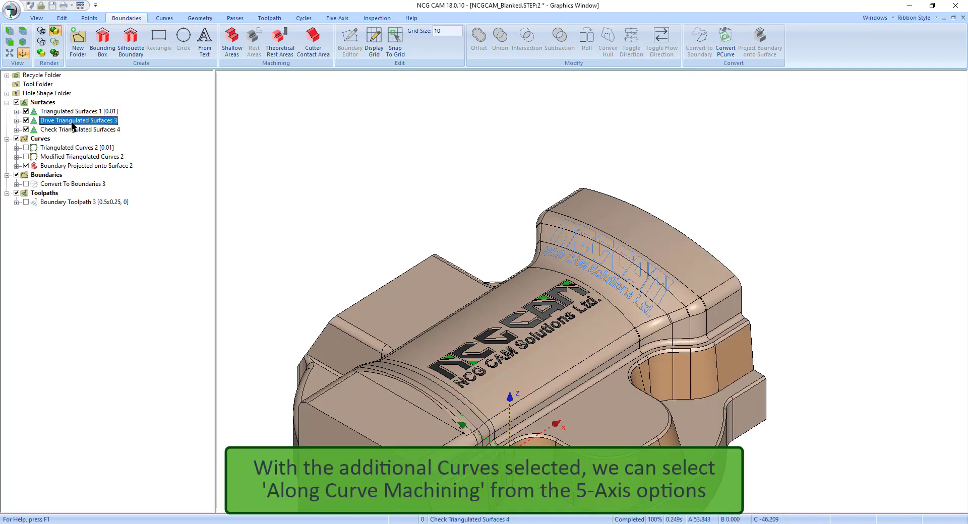
pyautogui.keyDown('ctrl'); pyautogui.click(69, 165); pyautogui.keyUp('ctrl')
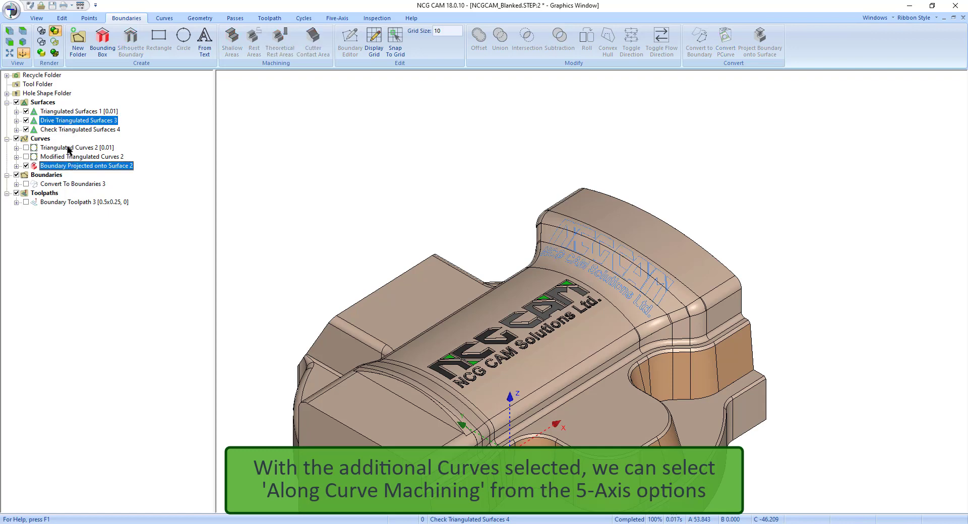
pyautogui.keyDown('ctrl'); pyautogui.click(67, 130); pyautogui.keyUp('ctrl')
pyautogui.rightClick(66, 131)
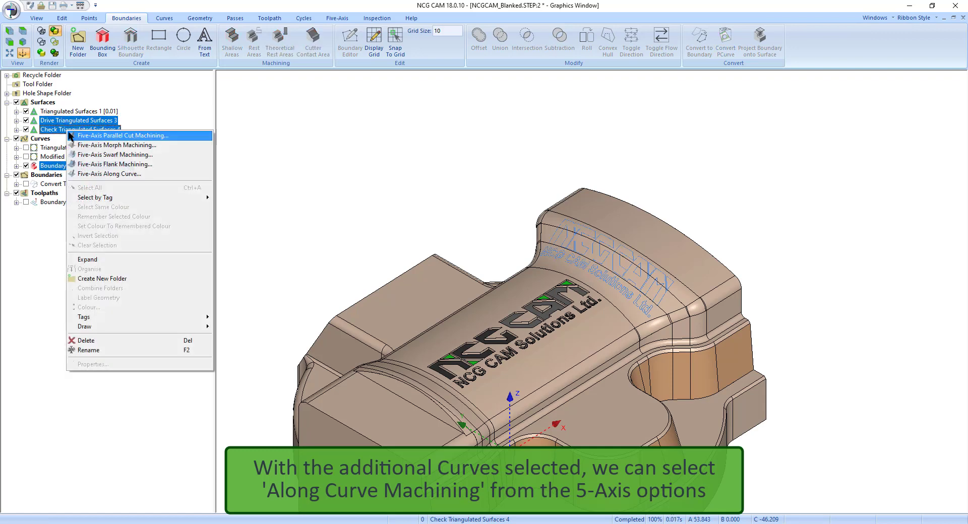
pyautogui.click(110, 174)
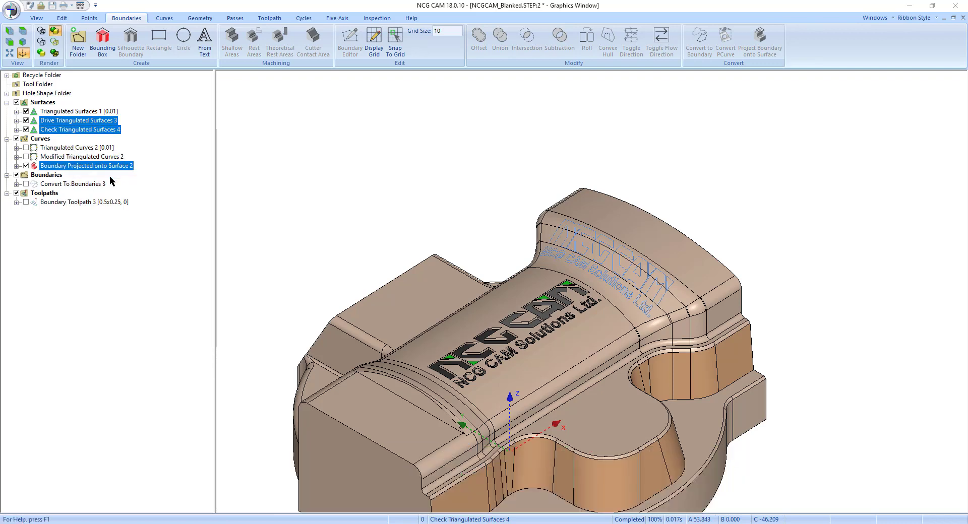
pyautogui.click(453, 134)
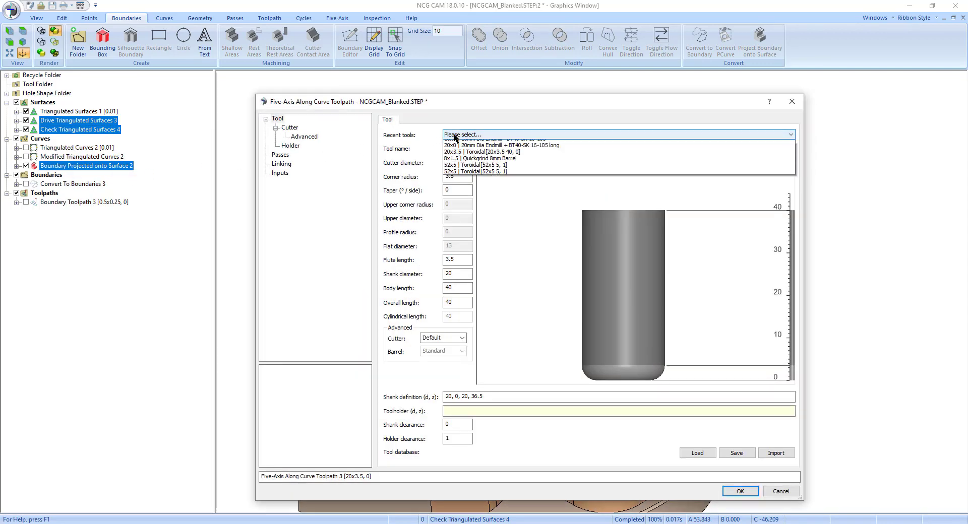
pyautogui.click(456, 151)
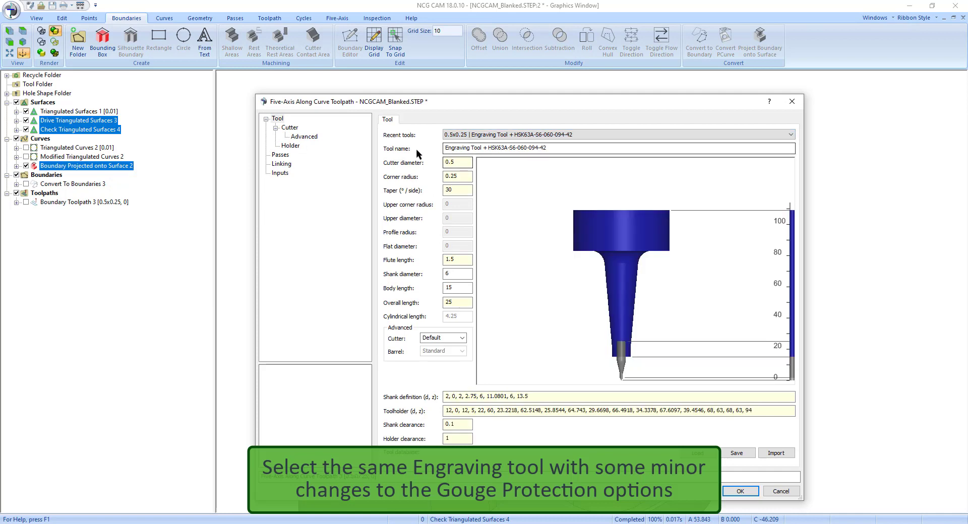
# Step: Calculate the Five-Axis Along Curve toolpath with Tilt tested on drive surfaces, Retract along tool axis on check surfaces, and Retract to lead distance linking
pyautogui.click(280, 155)
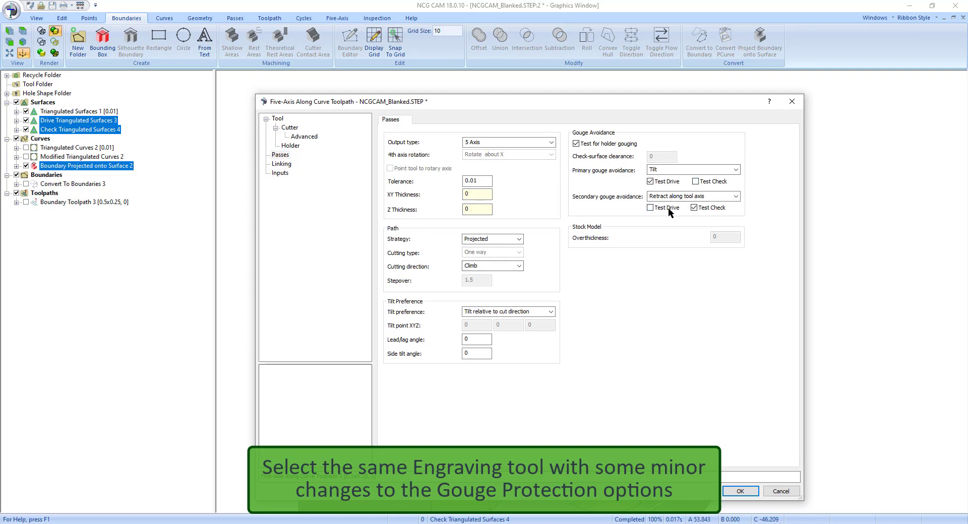
pyautogui.click(281, 164)
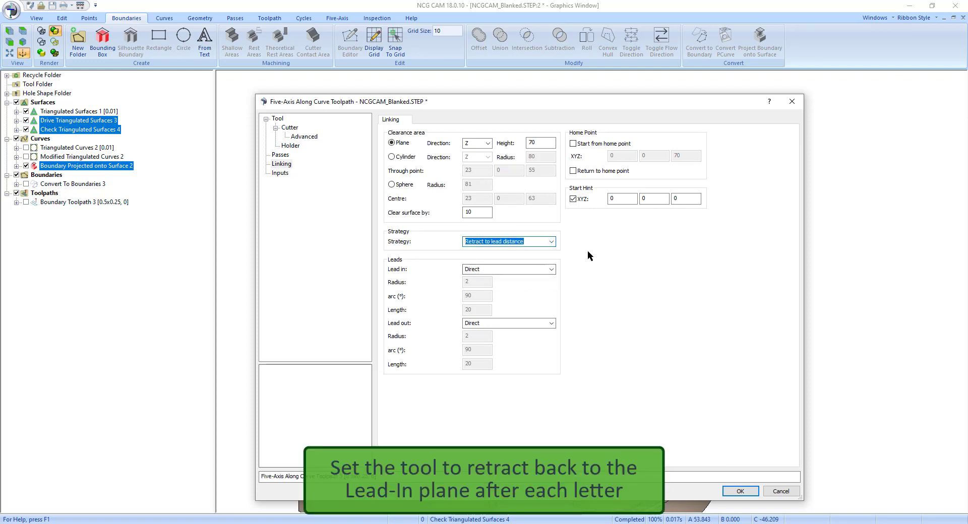
pyautogui.click(739, 493)
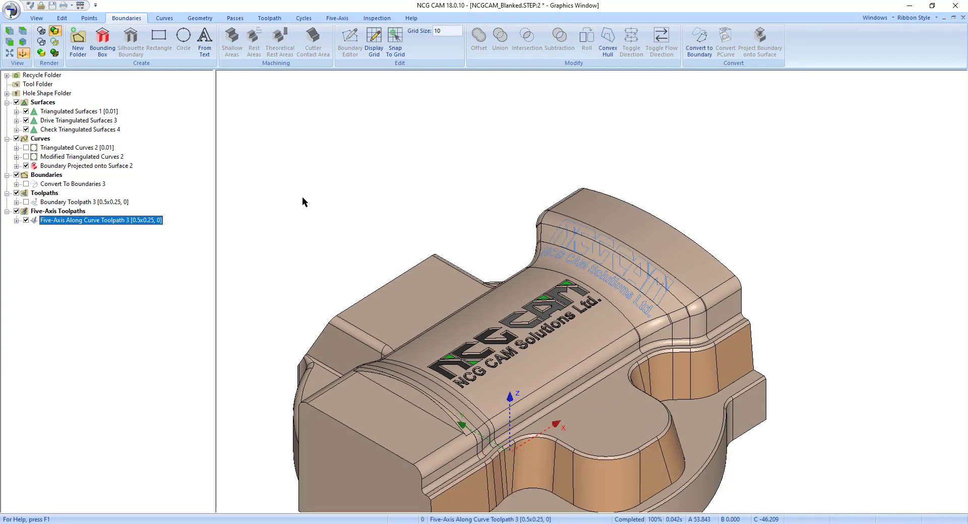
# Step: Play the cutter animation of the Five-Axis Along Curve toolpath, inspect it in four views and in the single isometric view, and close it
pyautogui.rightClick(98, 228)
pyautogui.click(128, 294)
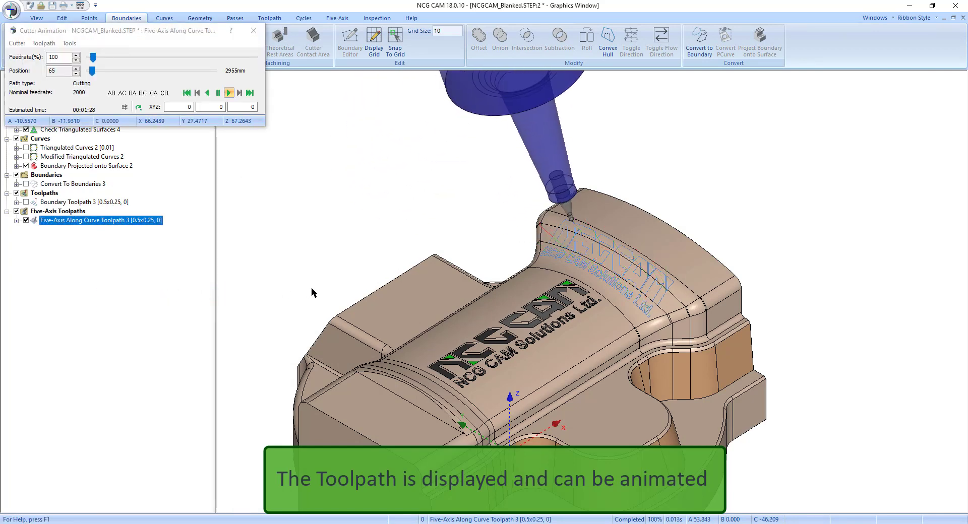
pyautogui.press('4')
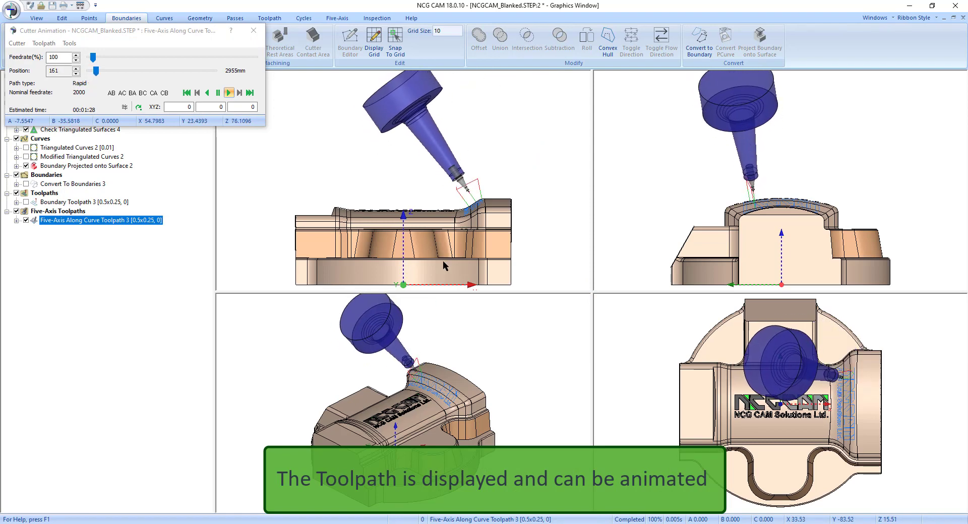
pyautogui.scroll(3, 478, 208)
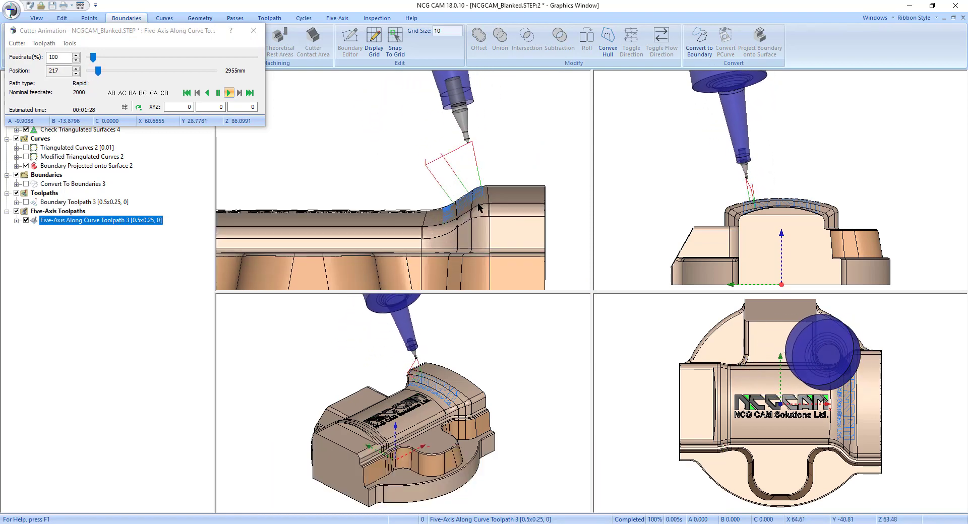
pyautogui.scroll(3, 434, 392)
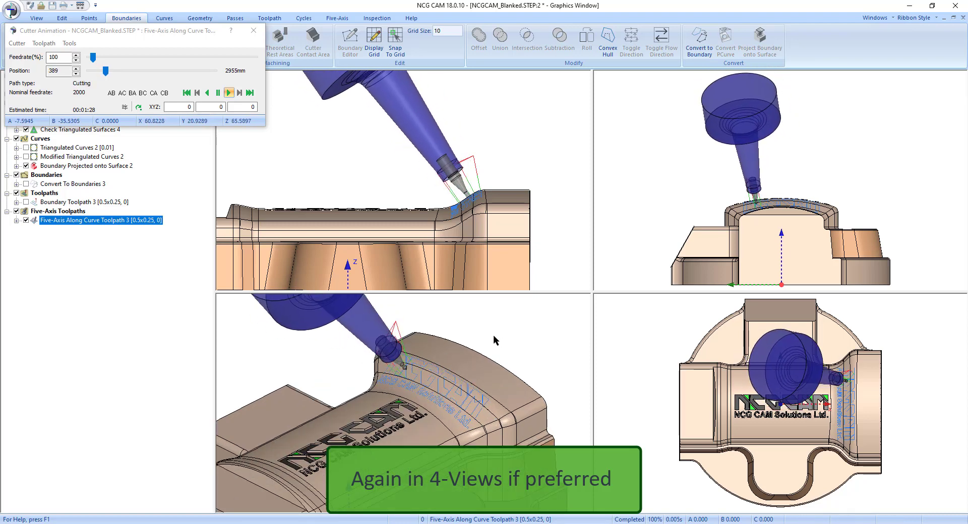
pyautogui.doubleClick(350, 356)
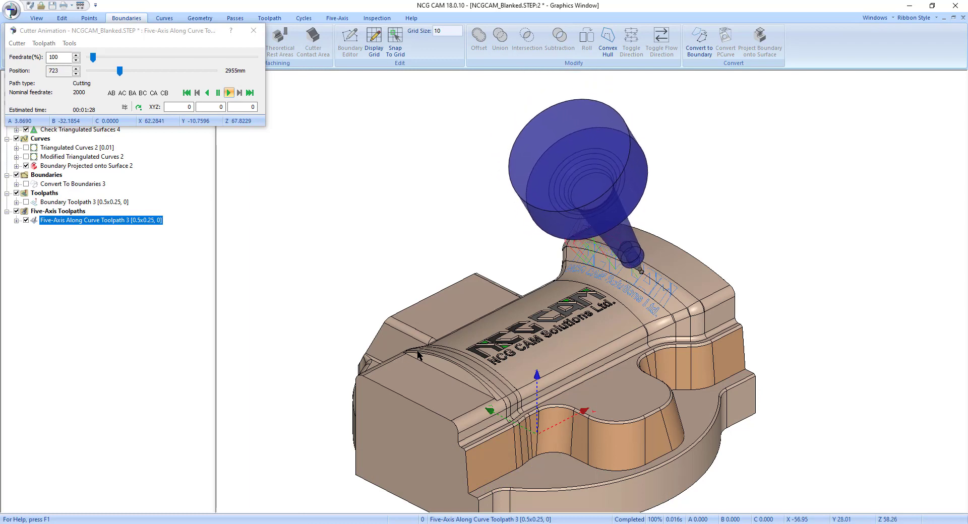
pyautogui.click(254, 30)
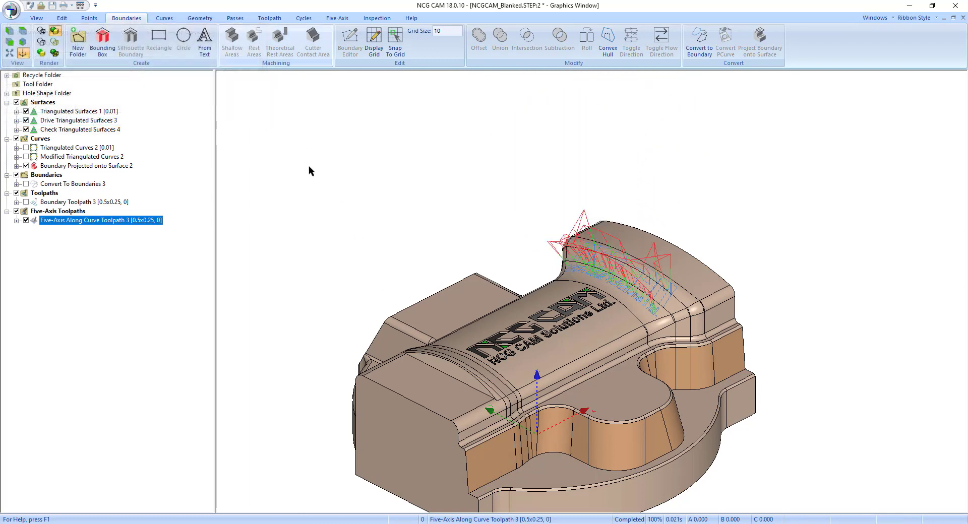